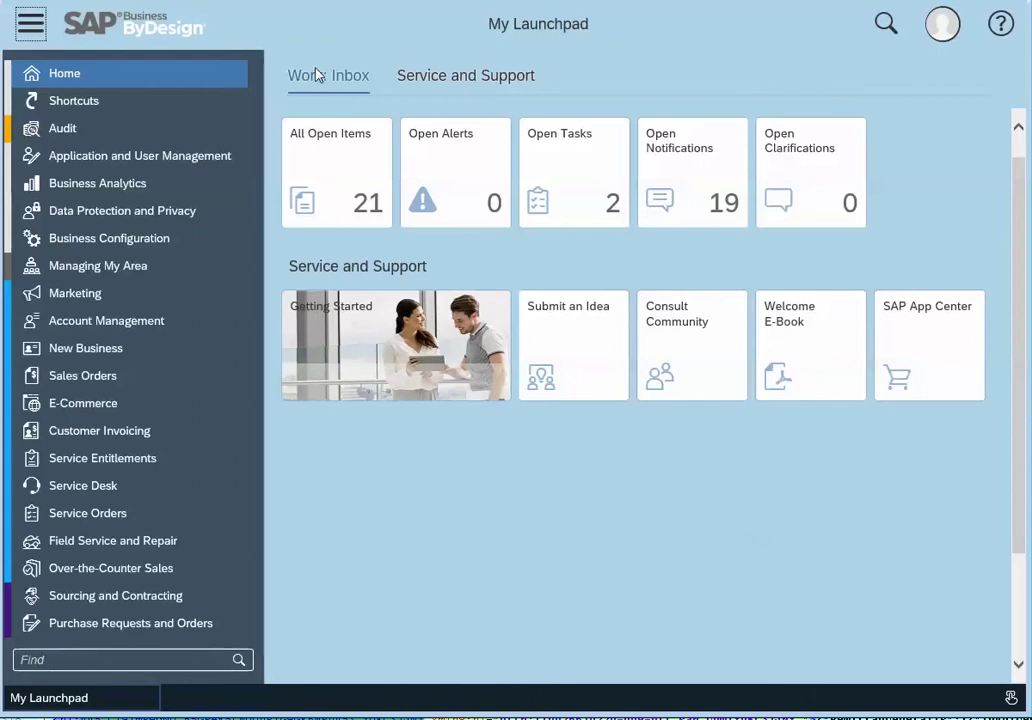
Find the Service Agents work center and start a new service agent.
left_click(86, 660)
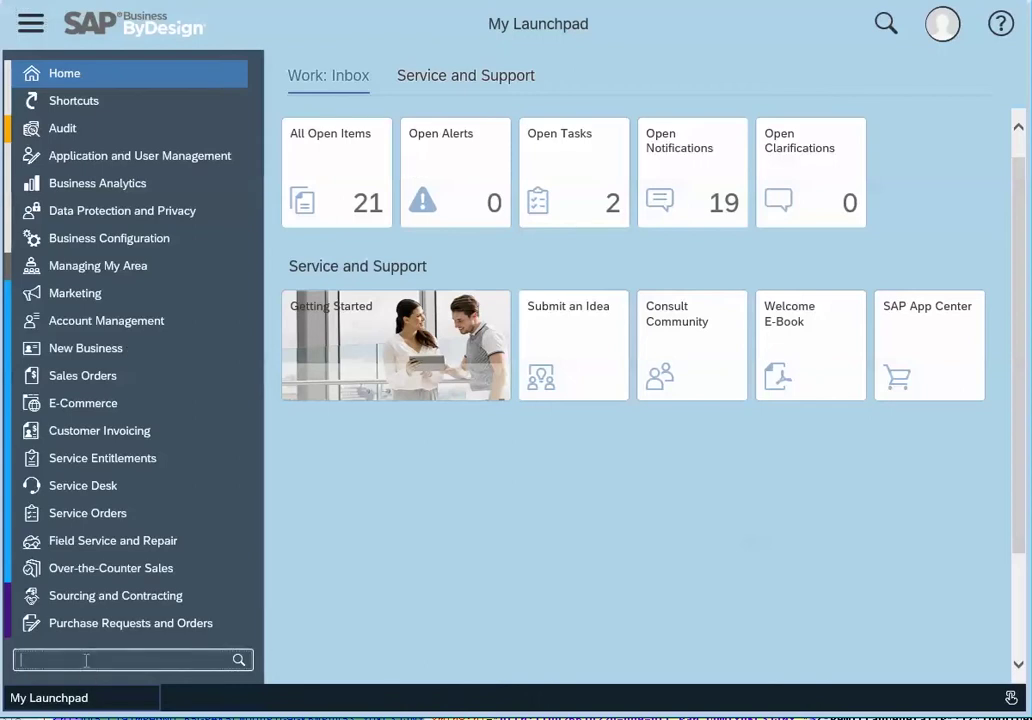
type("service agen")
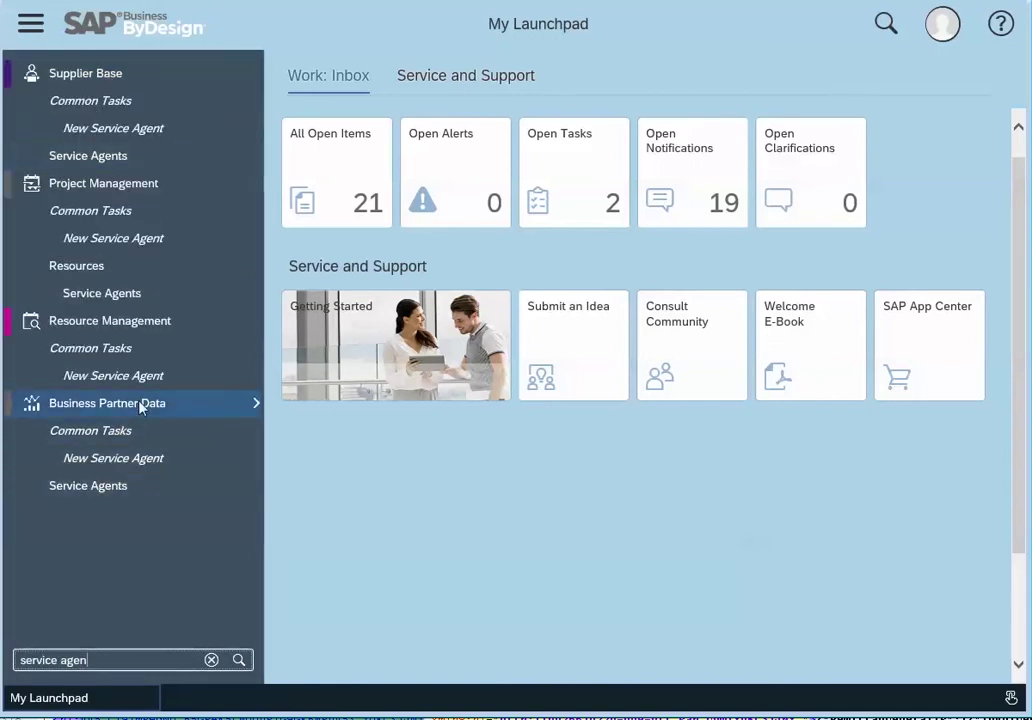
left_click(104, 492)
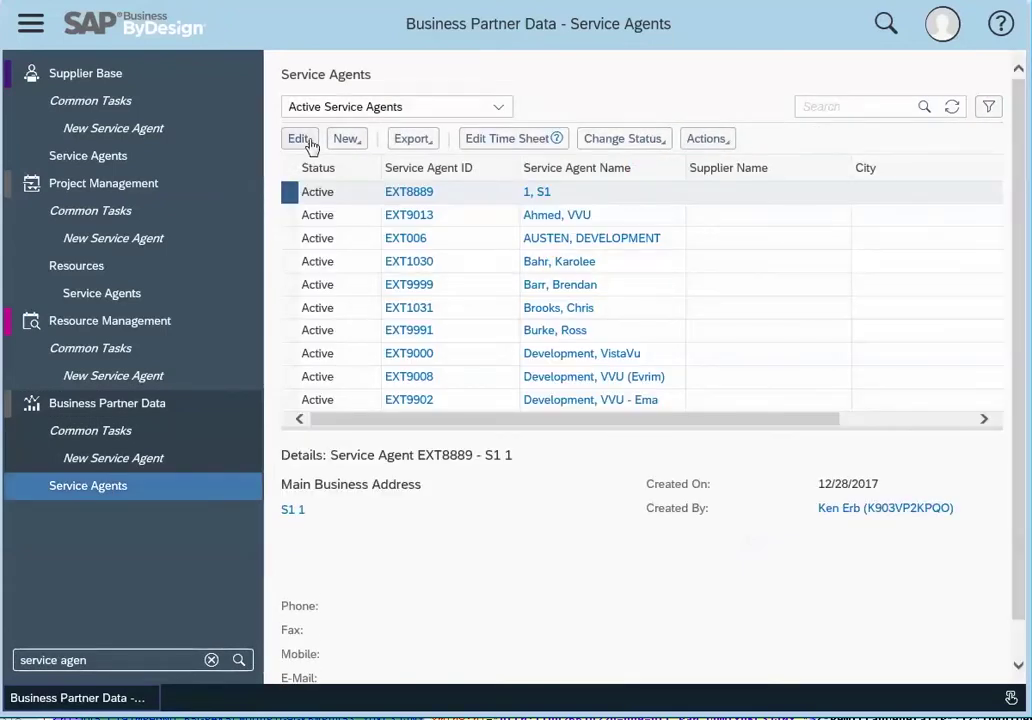
left_click(306, 142)
left_click(346, 141)
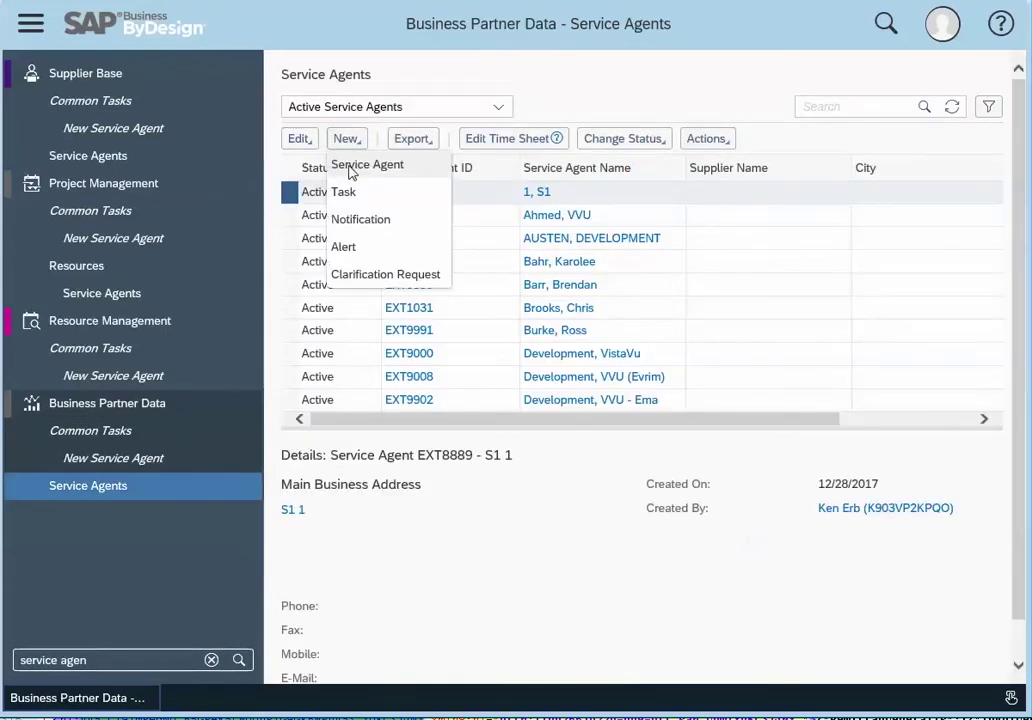
left_click(351, 166)
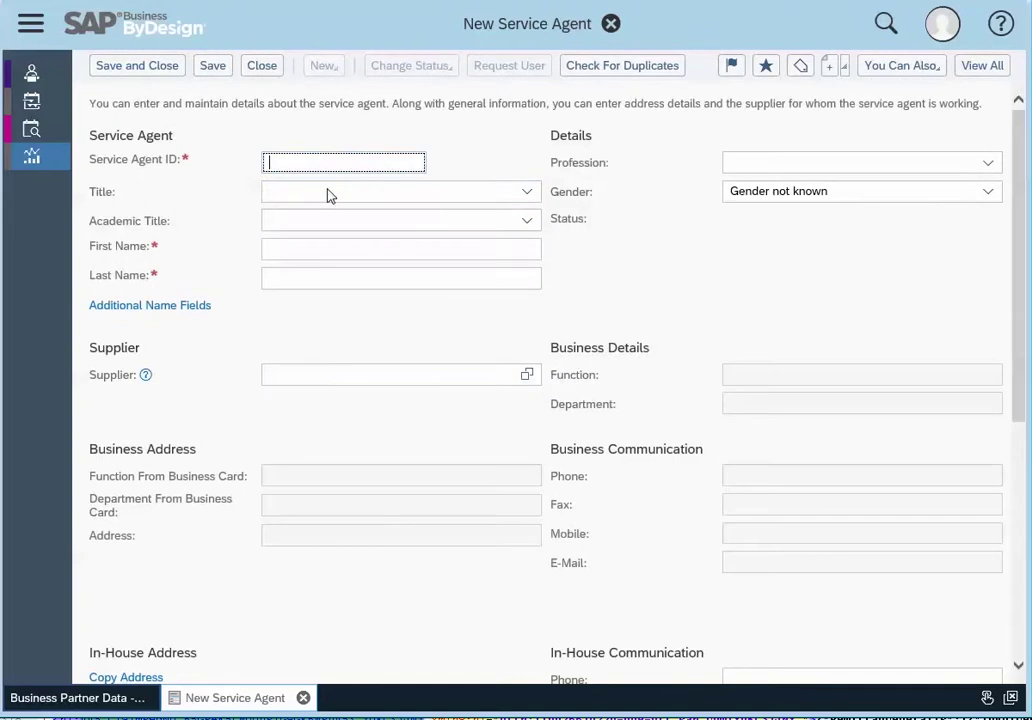
Enter ID EXT1099 and name 'oData Service User' 'ABC System', save, and request its user.
type("e")
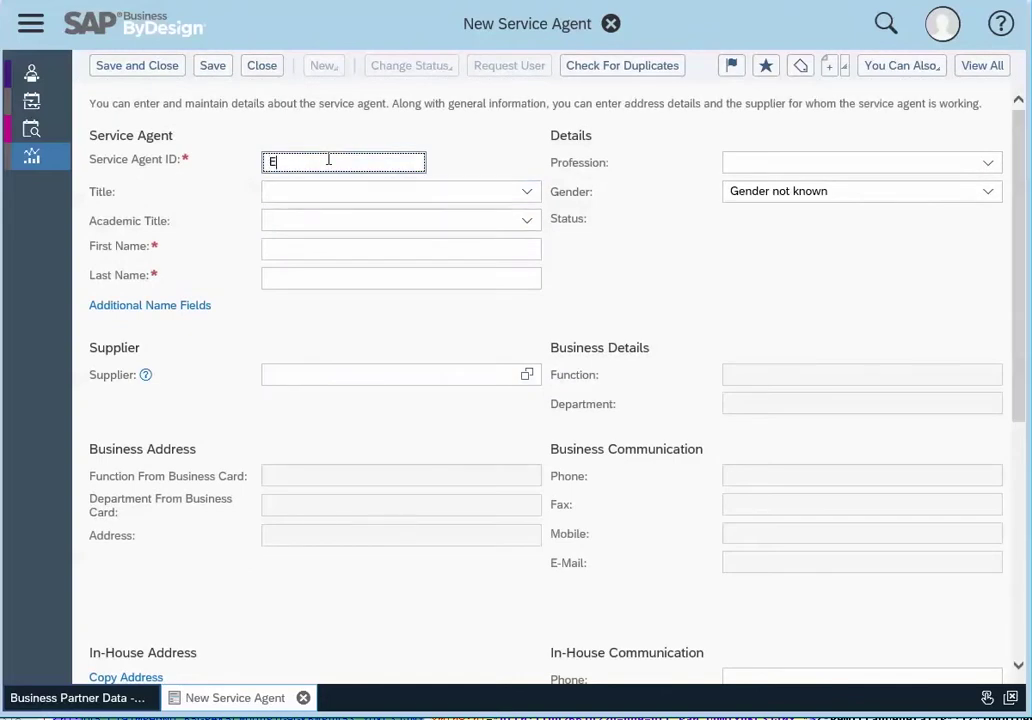
type("XT100")
type("99")
left_click(330, 246)
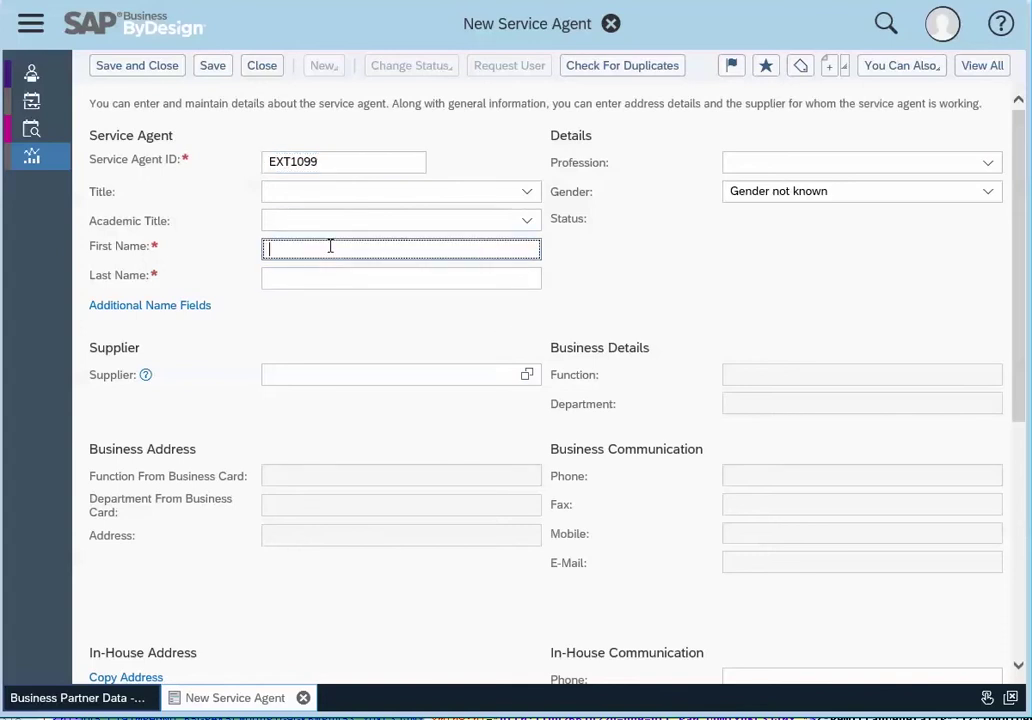
type("oDaa")
type("a Service User")
key("Tab")
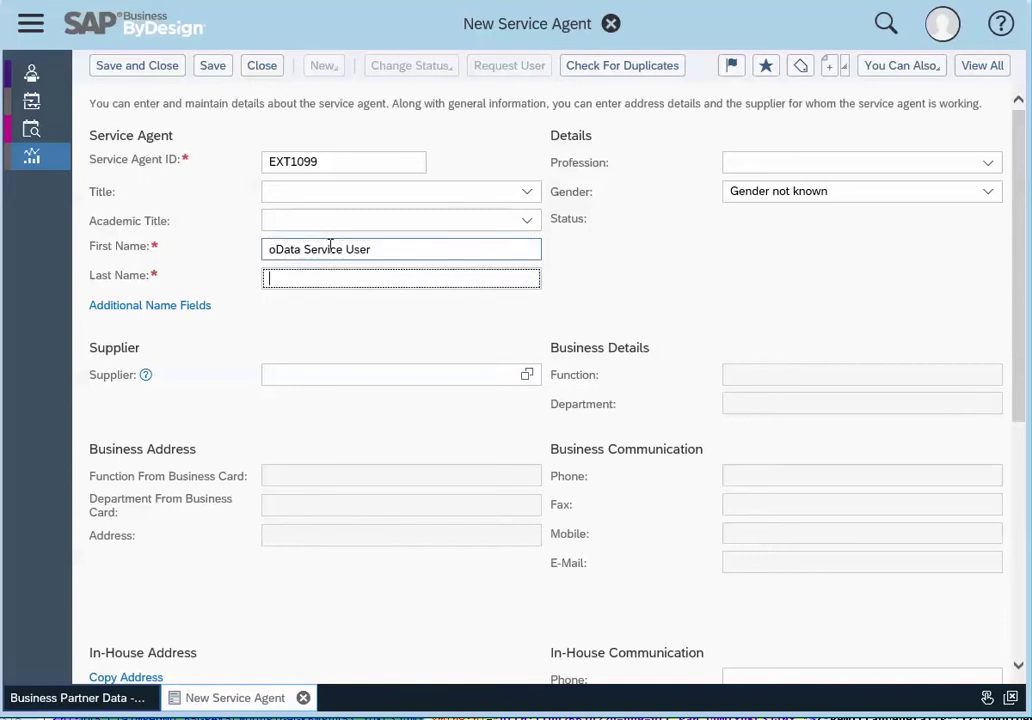
type("ABC Systeem")
left_click(215, 68)
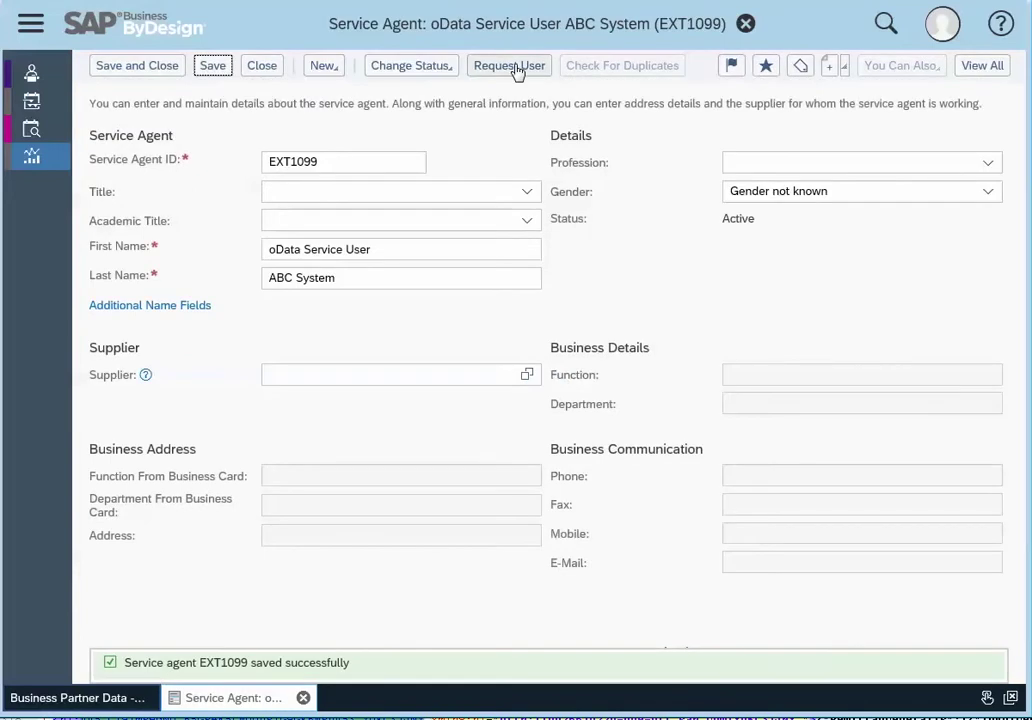
left_click_drag(372, 249, 170, 256)
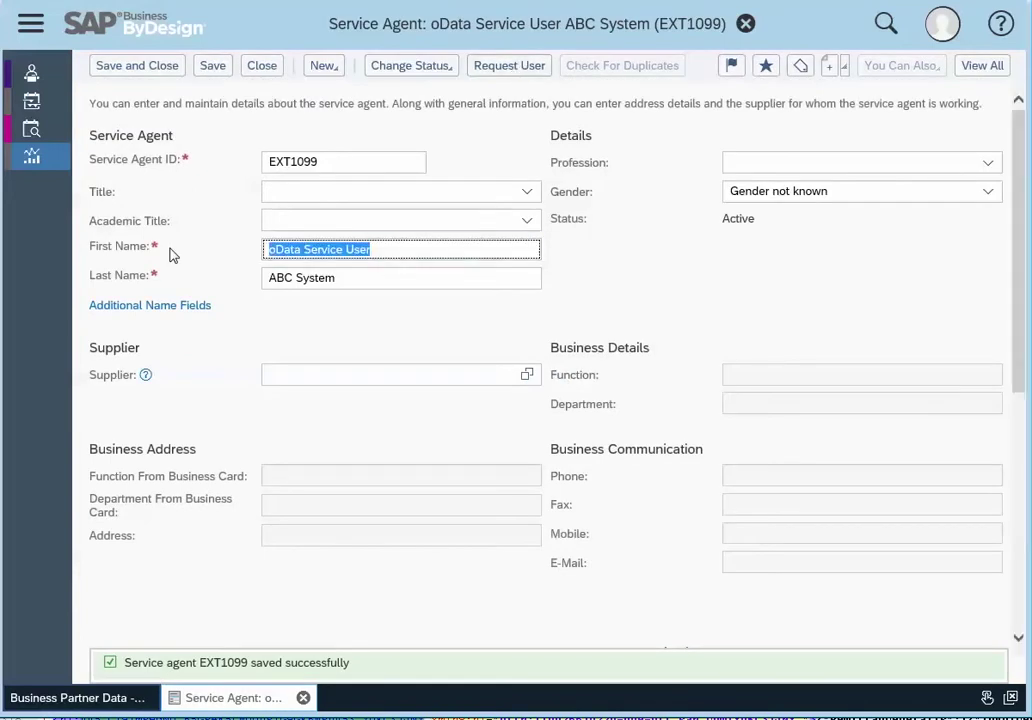
left_click(509, 67)
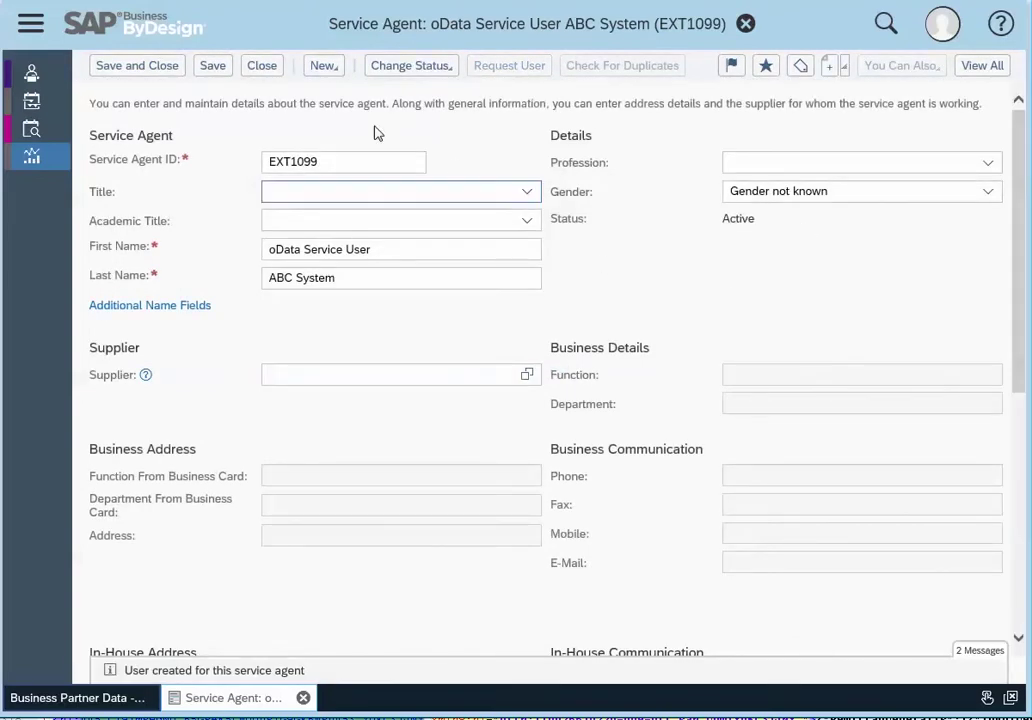
Close the service agent and open the Business Users list via Find.
left_click(262, 68)
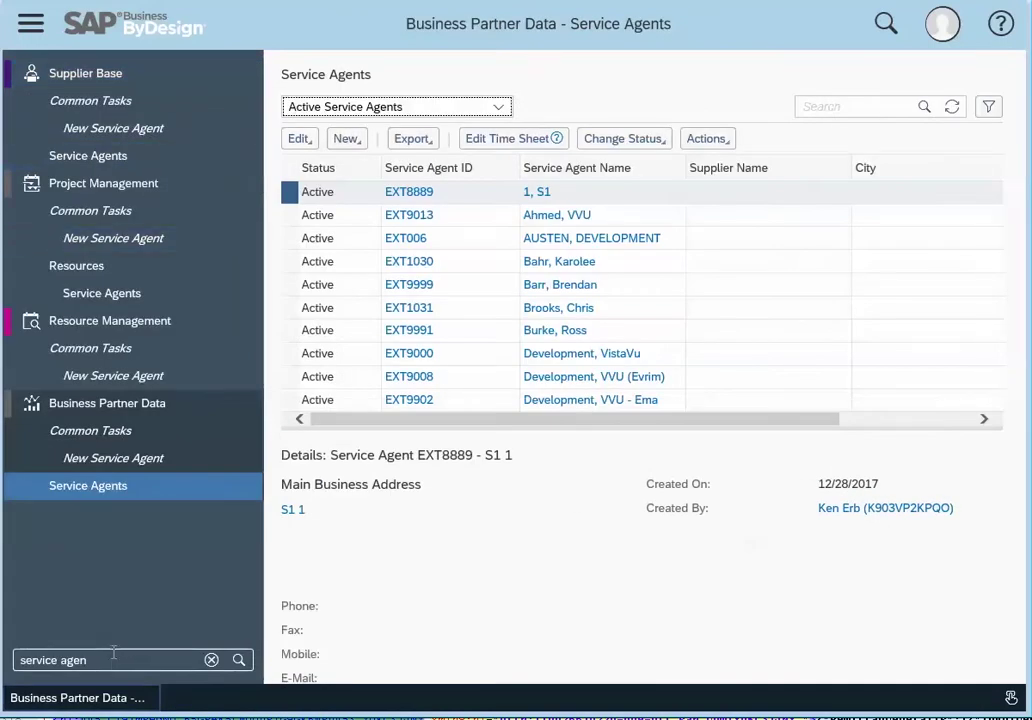
triple_click(116, 660)
type("busine")
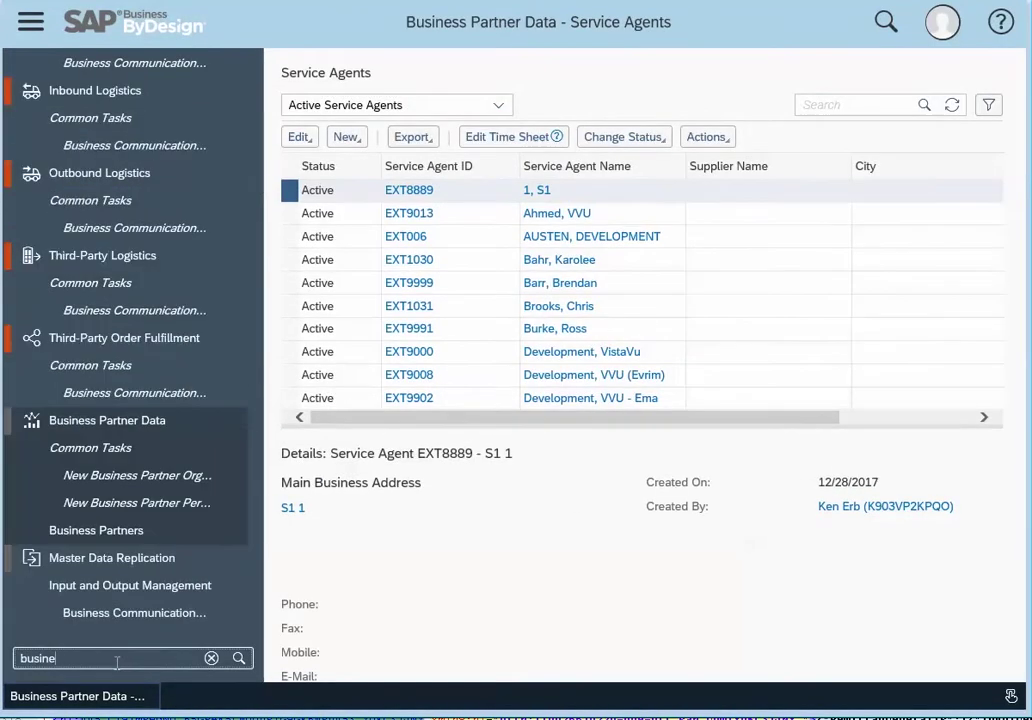
type("ss user")
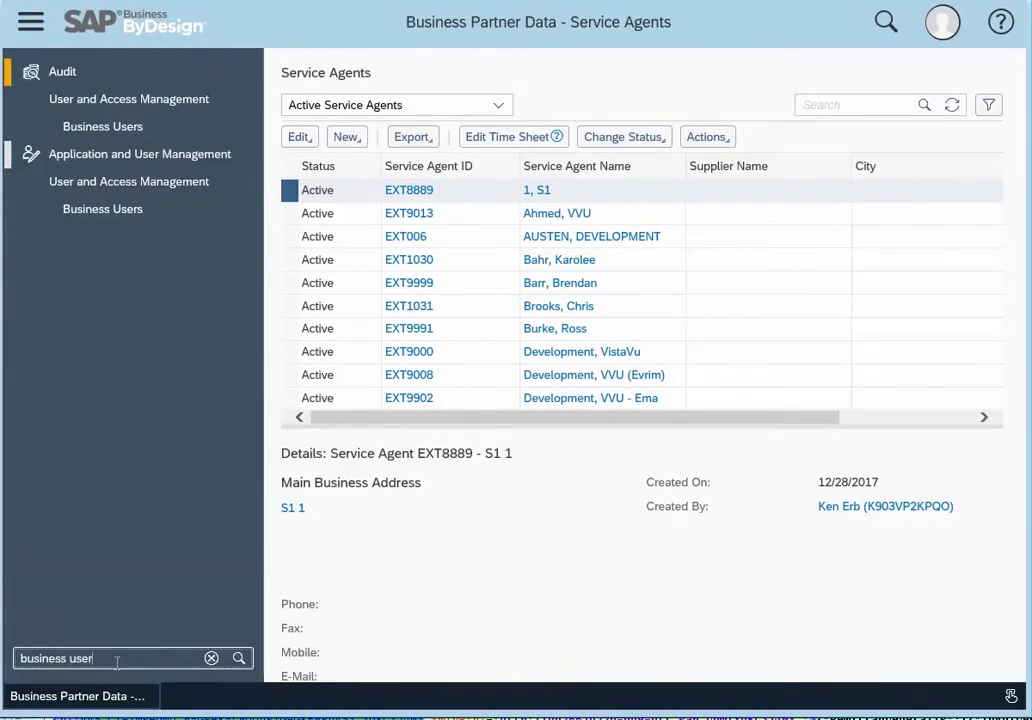
left_click(100, 154)
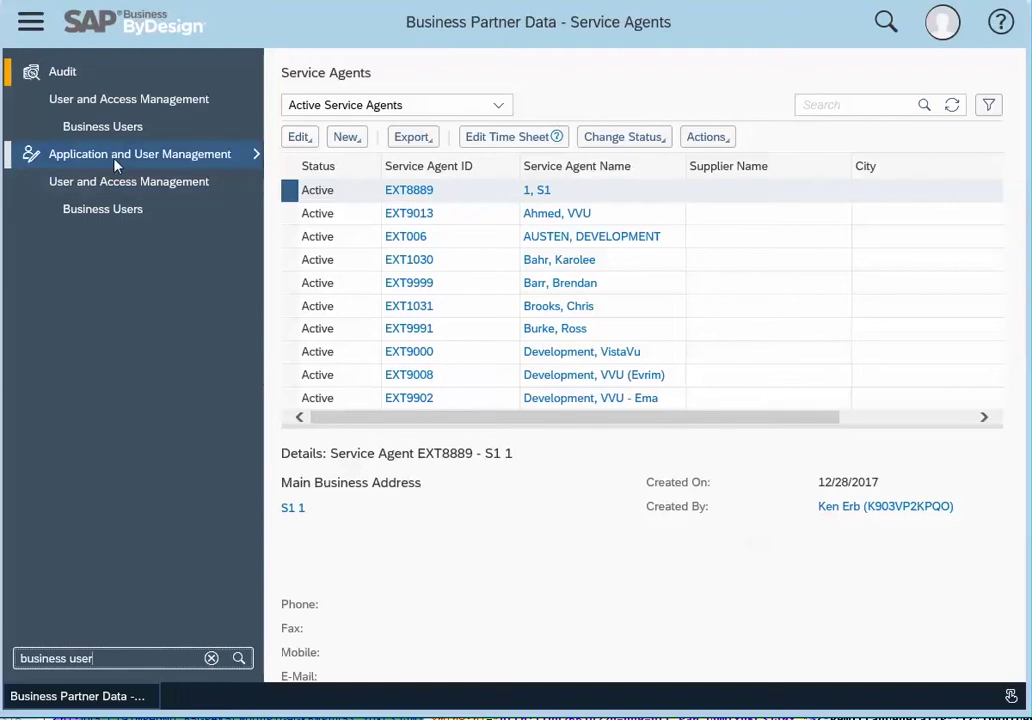
left_click(108, 220)
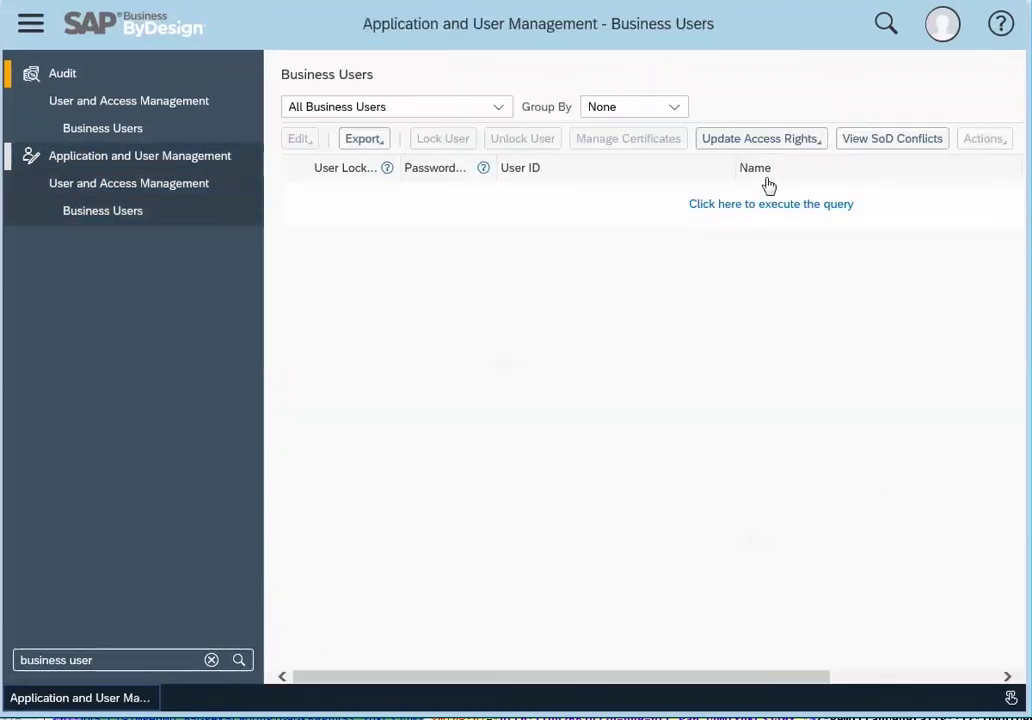
left_click(42, 32)
Search for *oData Service User* and select its business user for editing.
left_click(920, 106)
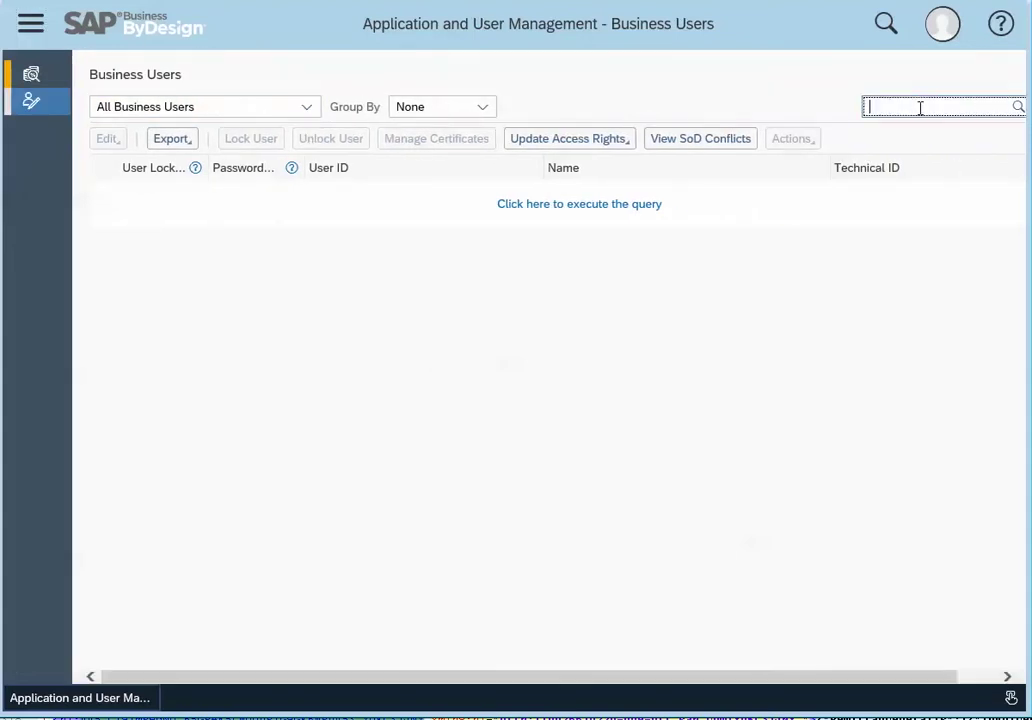
type("*oData Service User*")
key("Return")
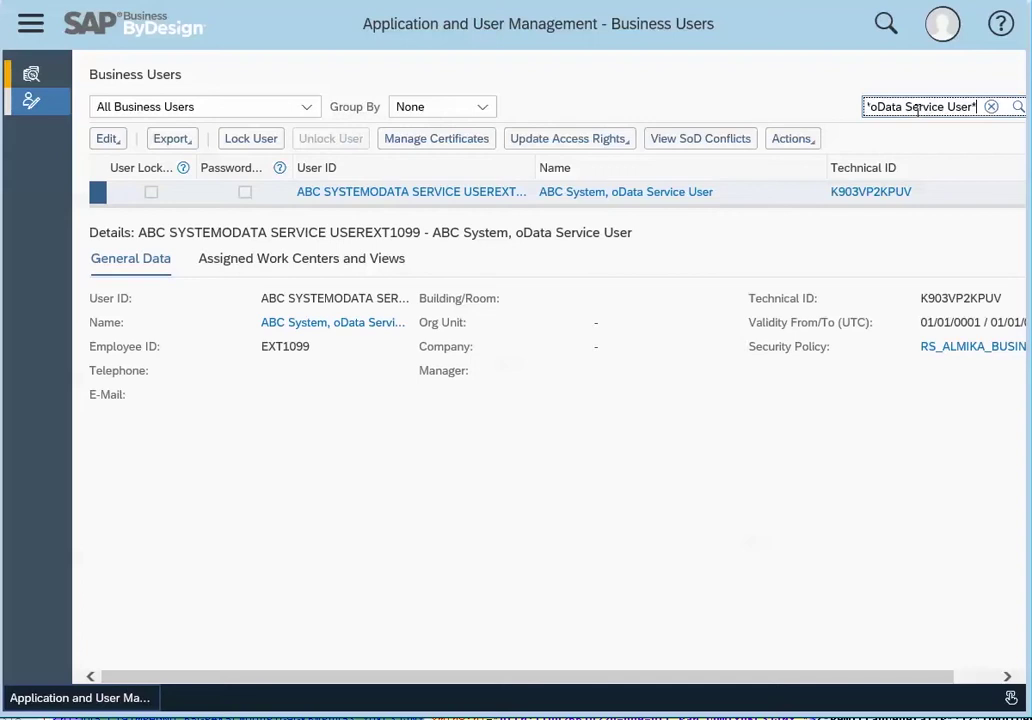
left_click(99, 195)
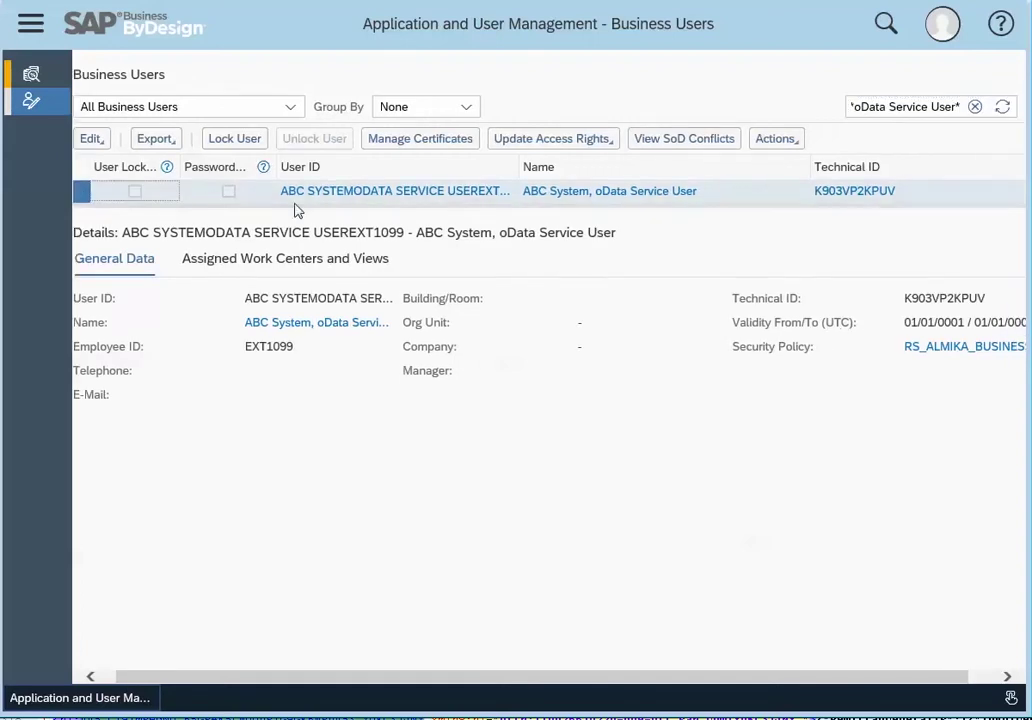
left_click(104, 145)
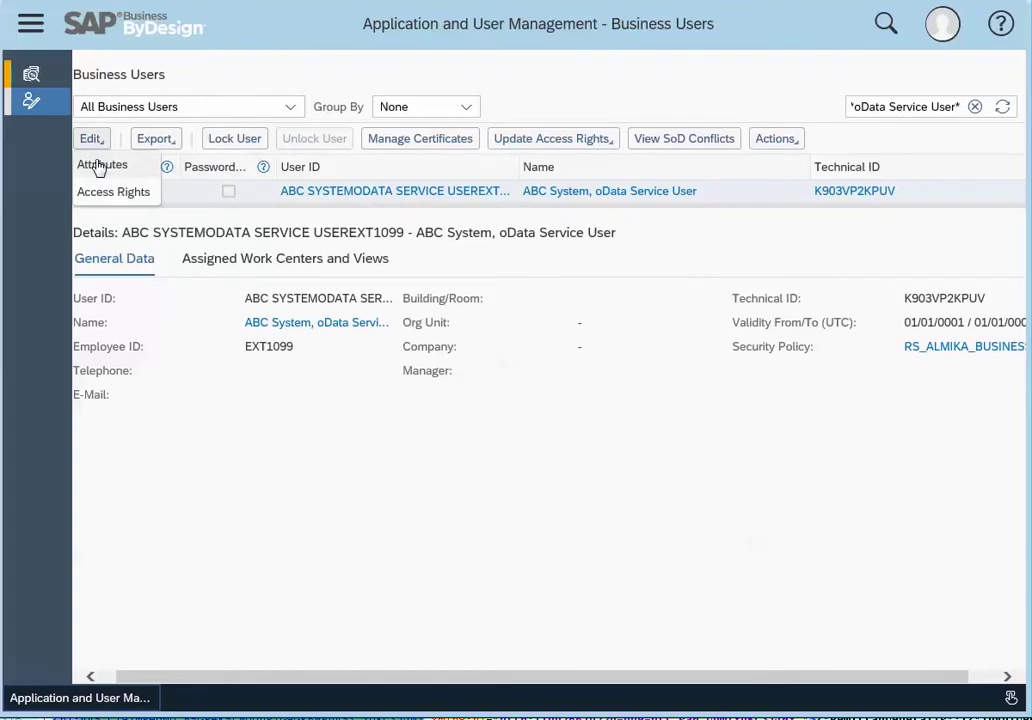
Edit the business user's attributes and replace the User ID with ODATASERVICEUSER.
left_click(100, 166)
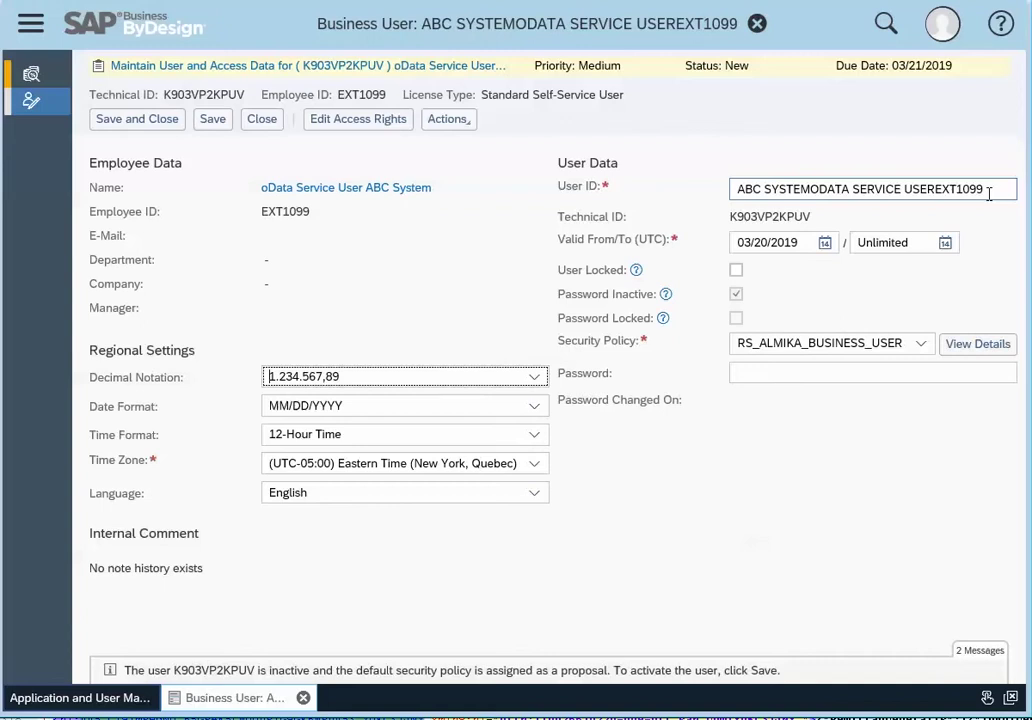
left_click_drag(990, 190, 606, 139)
type("odata")
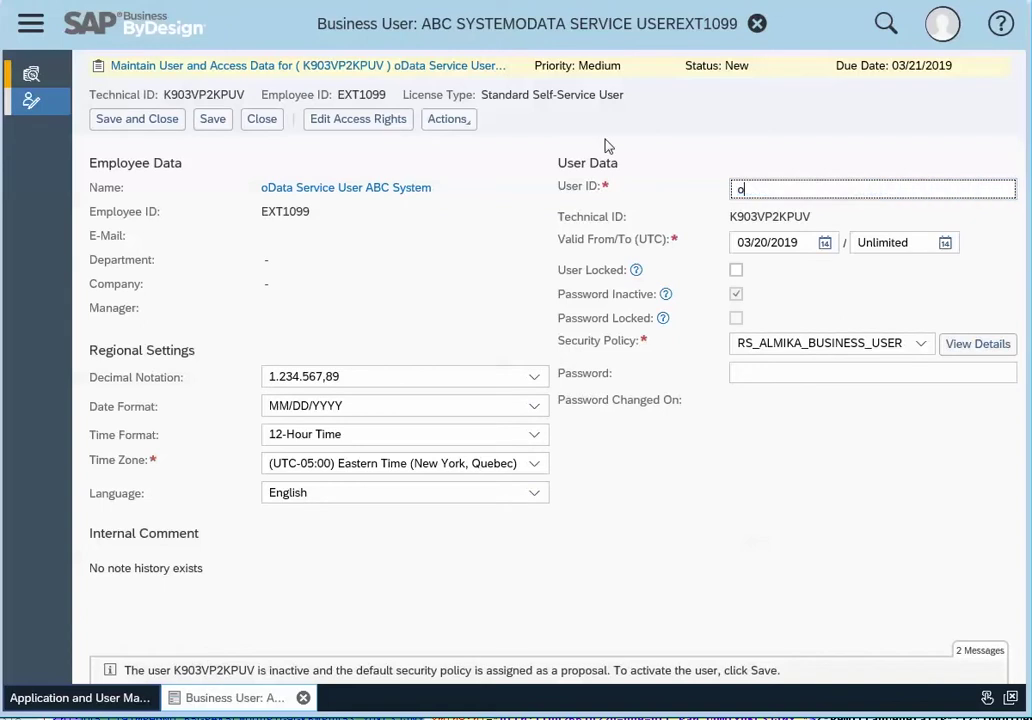
key("BackSpace")
key("BackSpace")
key("BackSpace")
key("BackSpace")
key("BackSpace")
type("ODATASERVICEUSER")
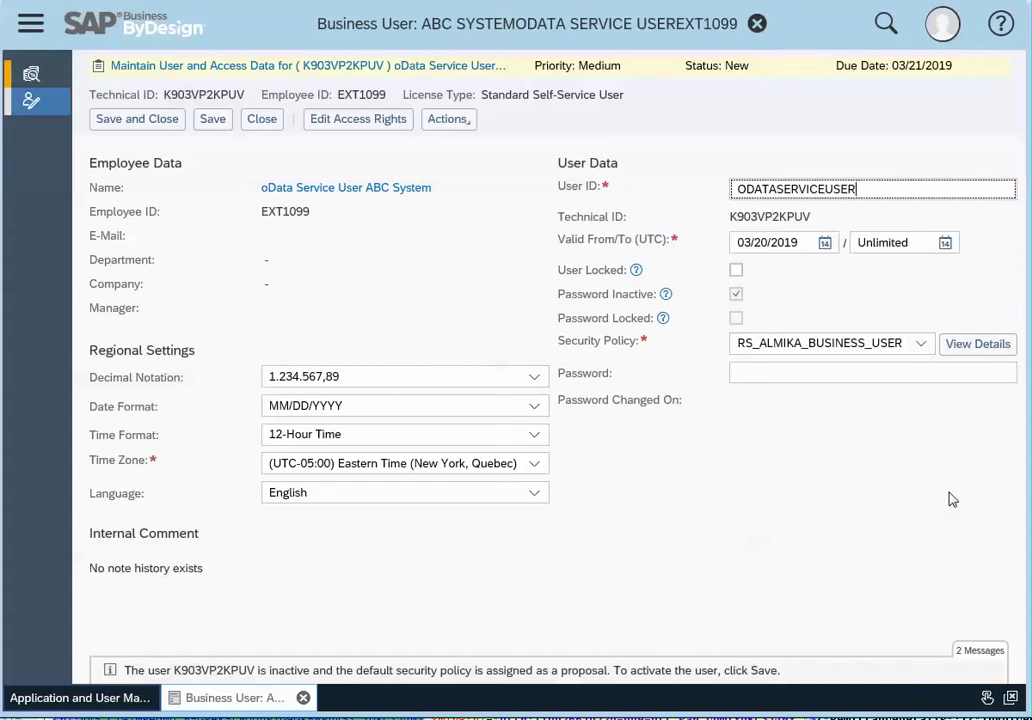
Open the security policy details and inspect the SERVICE USERS and FVCLOUD SERVICE USER policies.
left_click(977, 344)
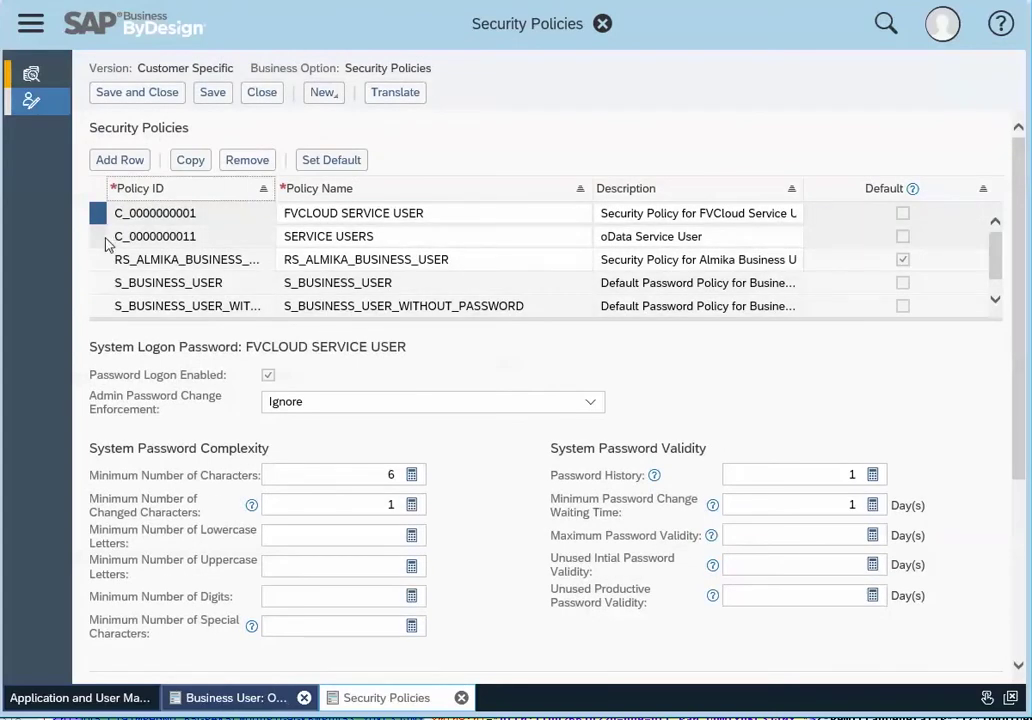
left_click(106, 236)
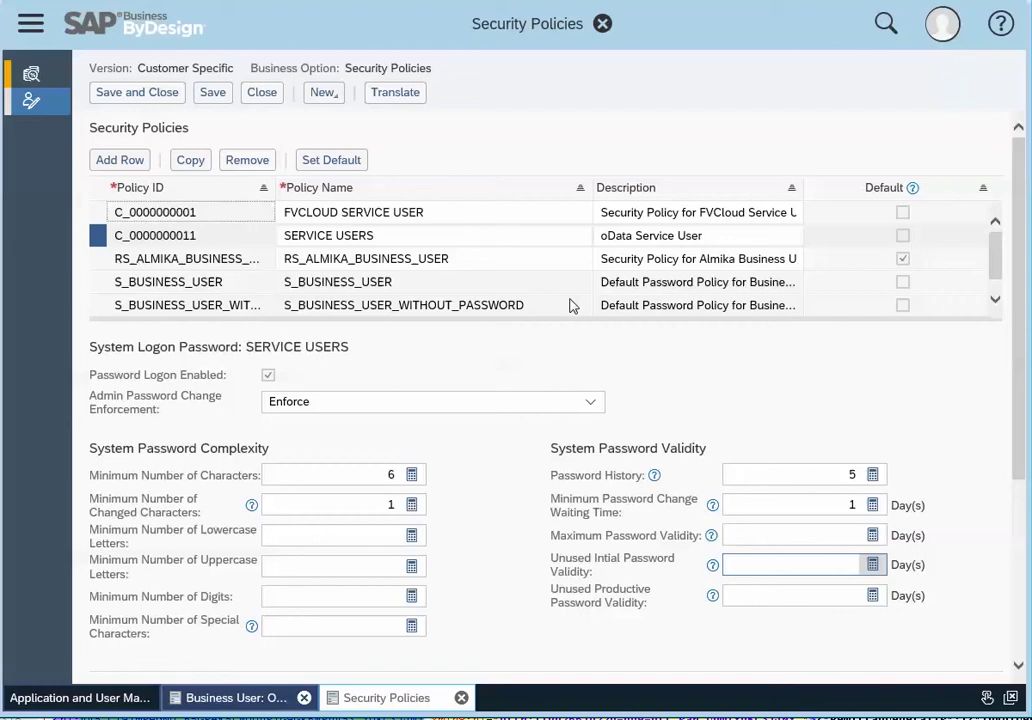
left_click(106, 216)
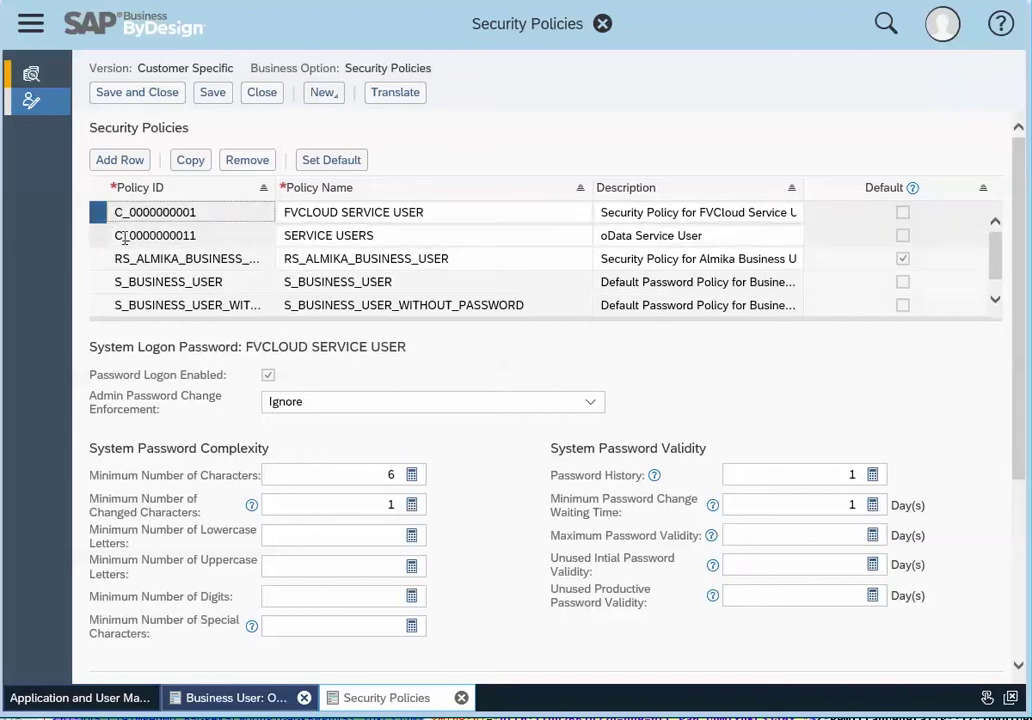
left_click(136, 162)
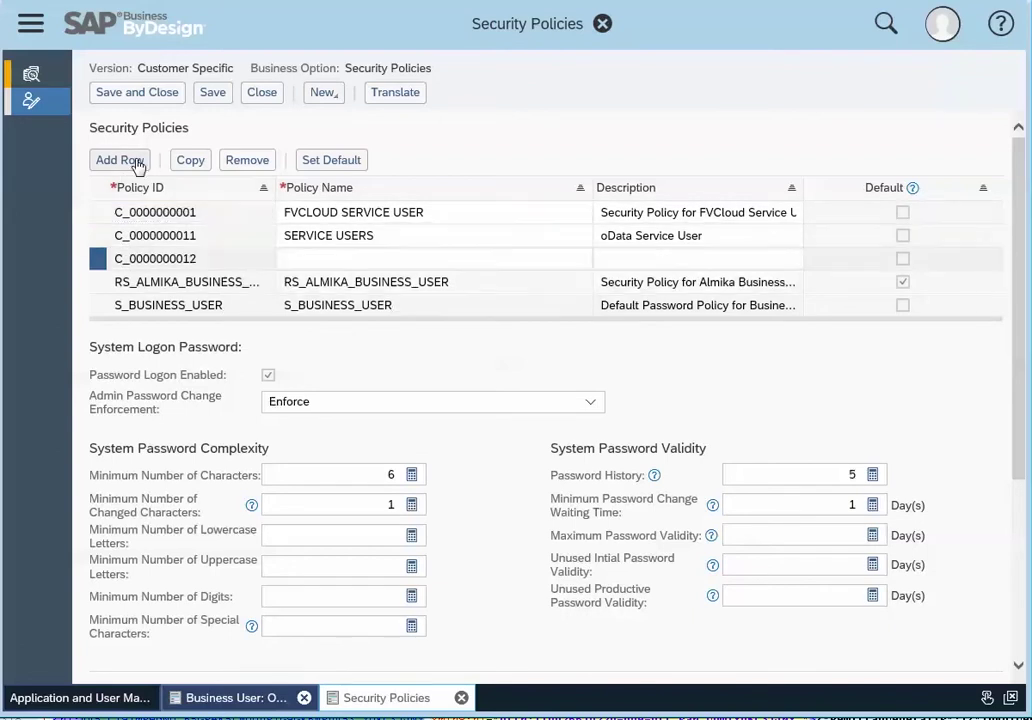
left_click(117, 216)
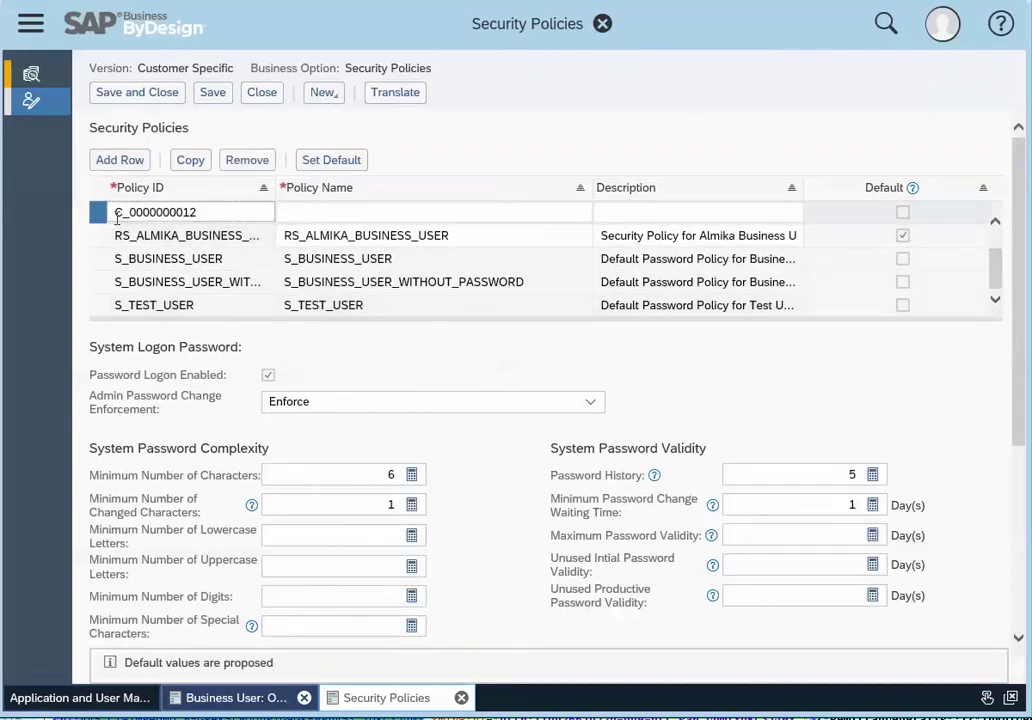
left_click_drag(219, 212, 110, 212)
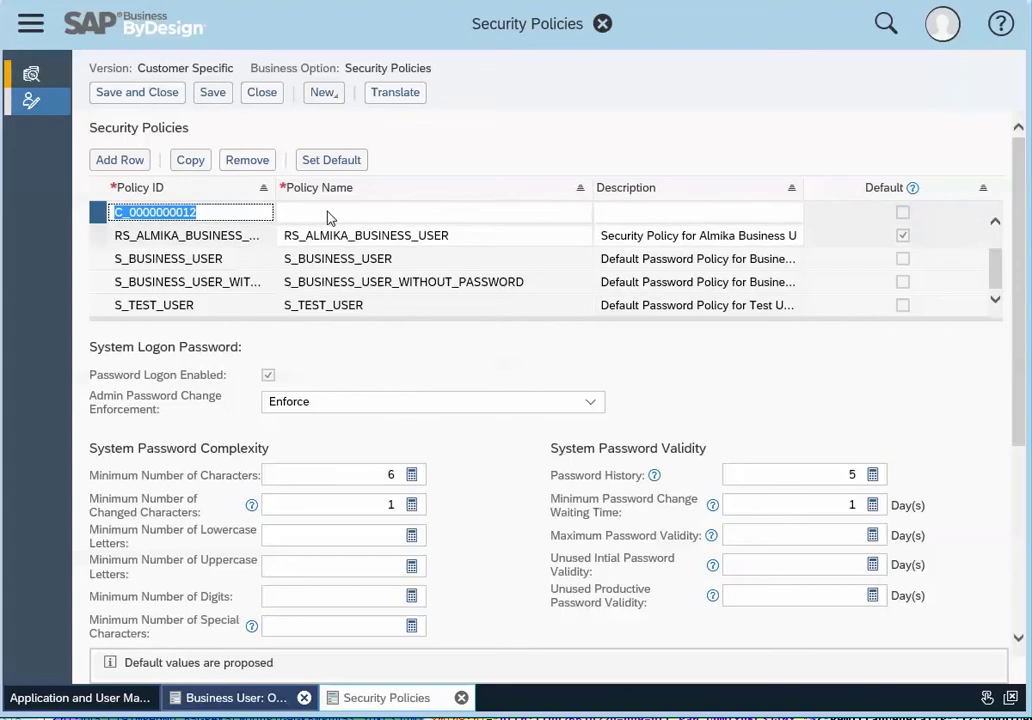
left_click(335, 214)
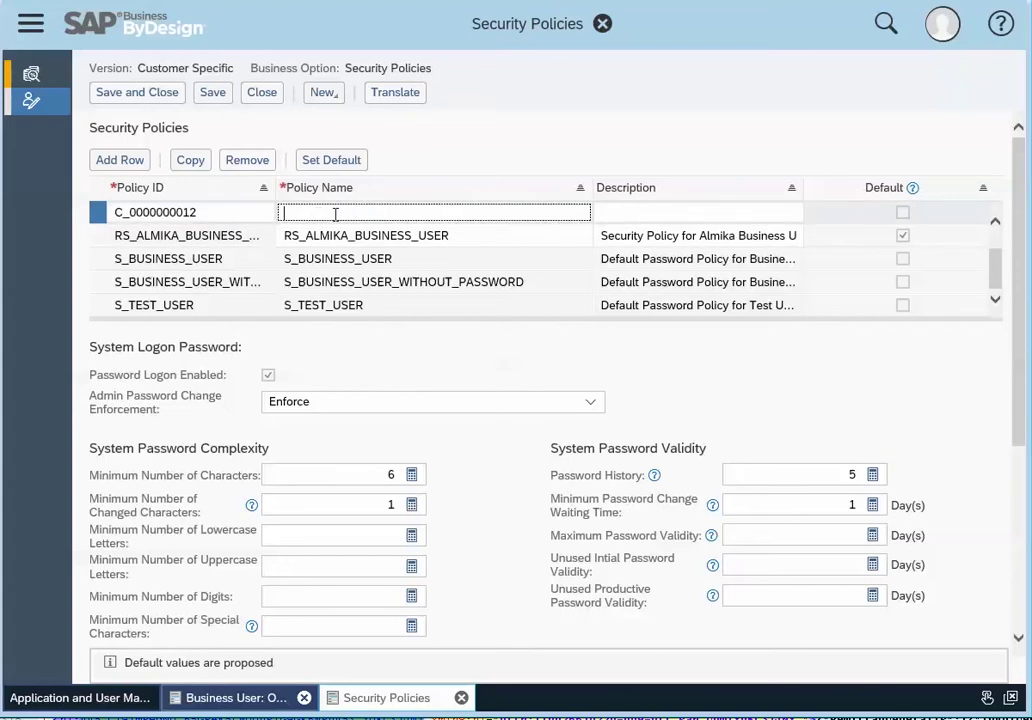
type("SERVICE USER F")
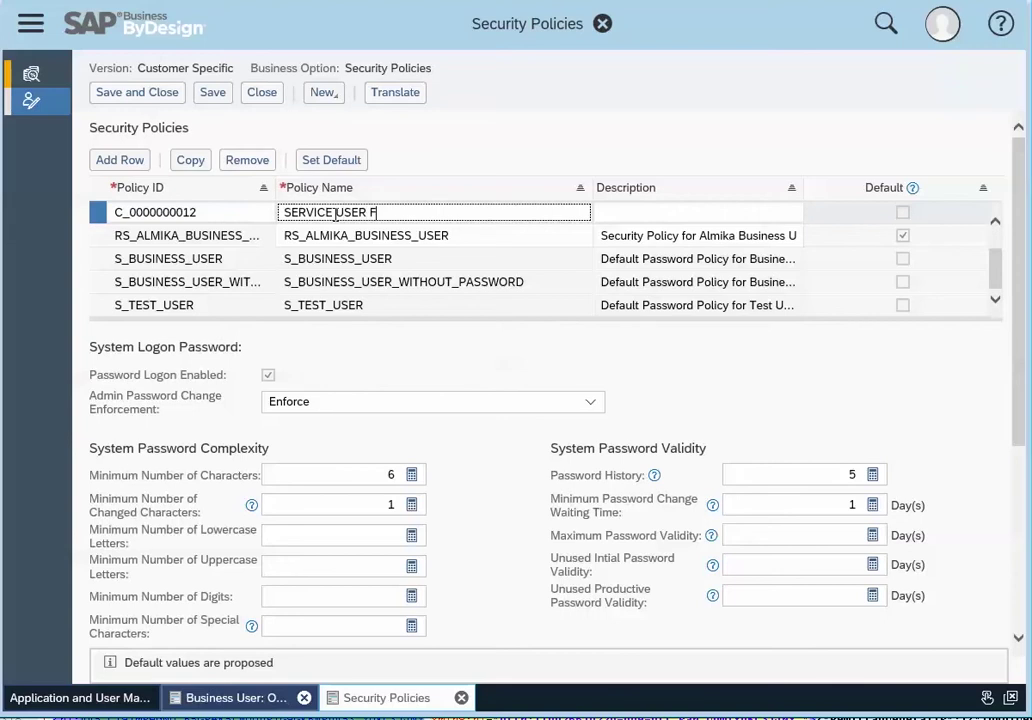
type("OR ABC SYSTEM")
left_click(668, 214)
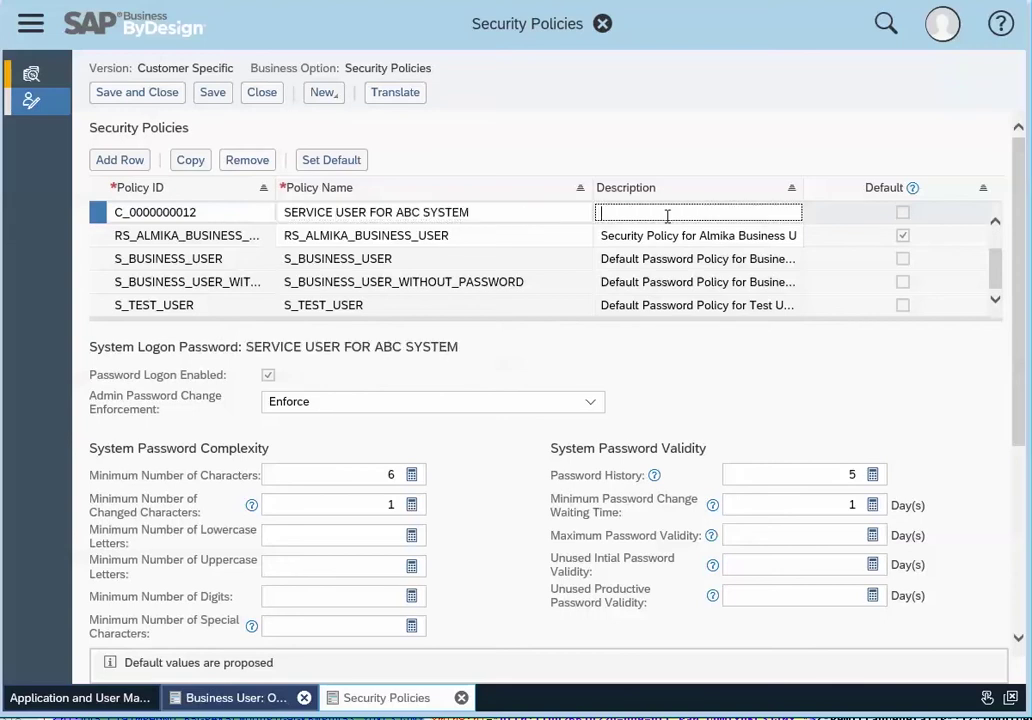
left_click(291, 207)
key("ctrl+c")
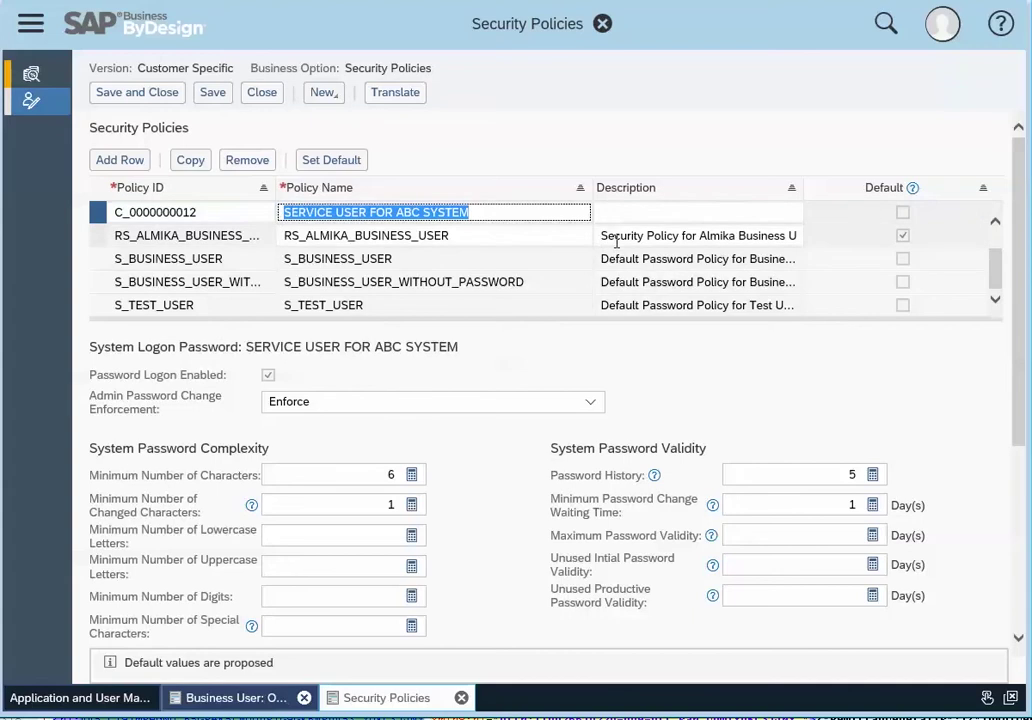
left_click(624, 212)
key("ctrl+v")
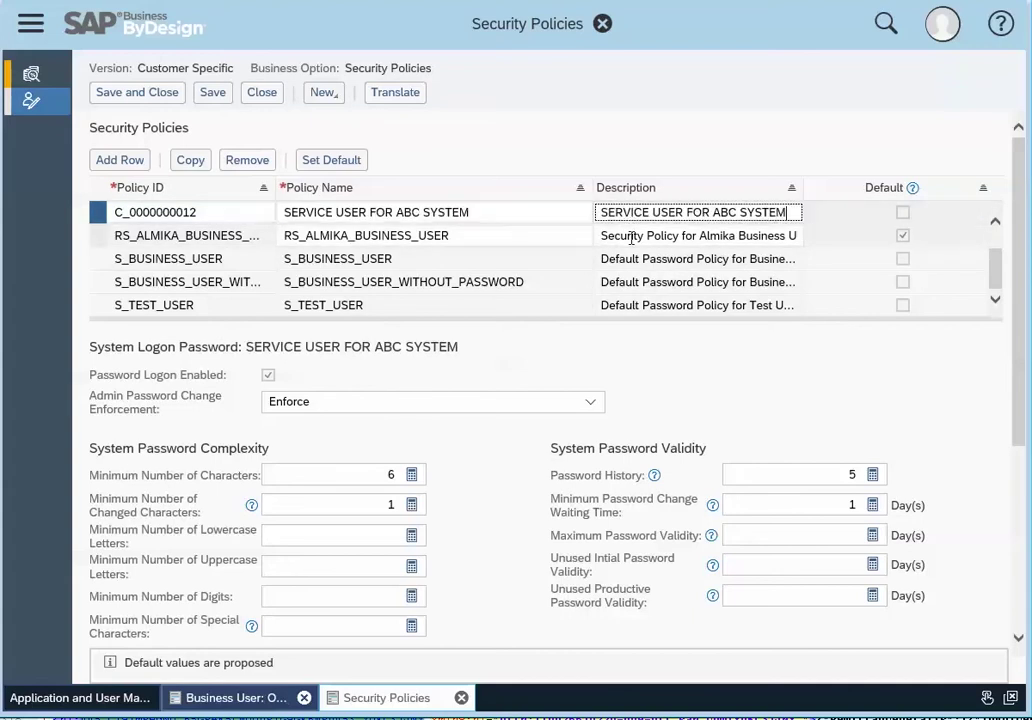
left_click(632, 237)
left_click(541, 214)
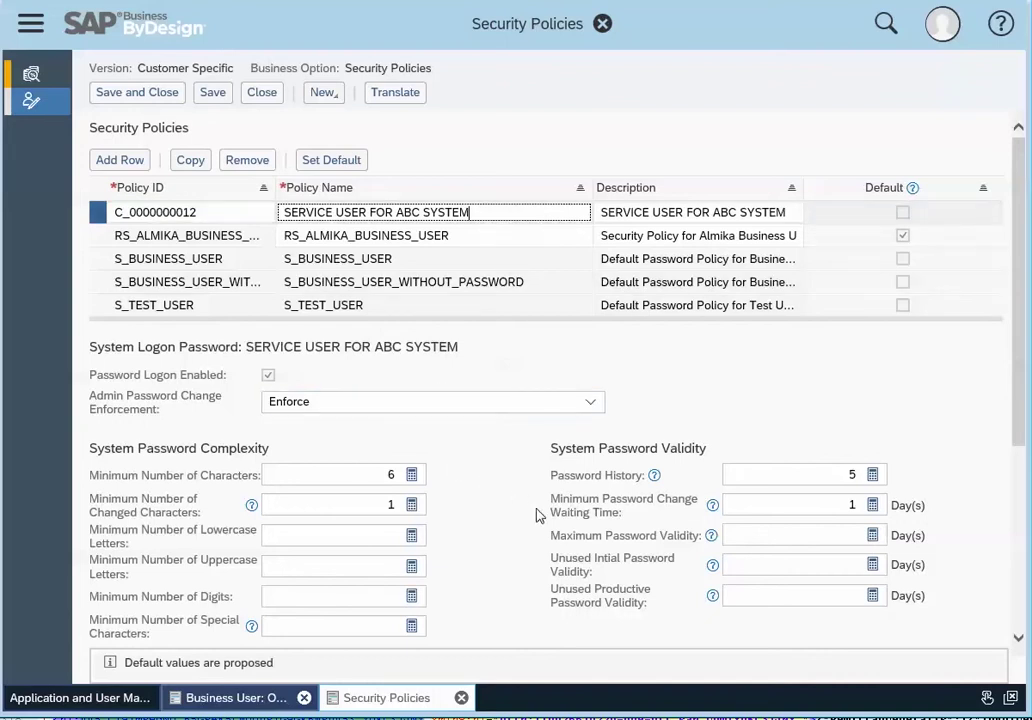
Leave Maximum Password Validity empty, then save and close the policies.
left_click(747, 536)
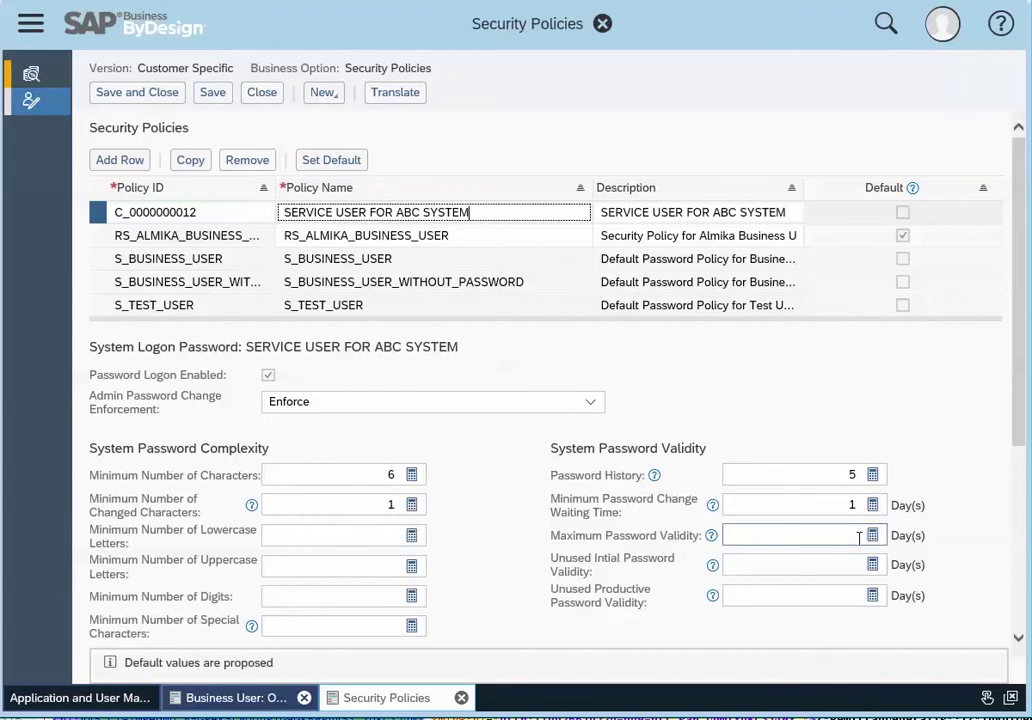
left_click(712, 535)
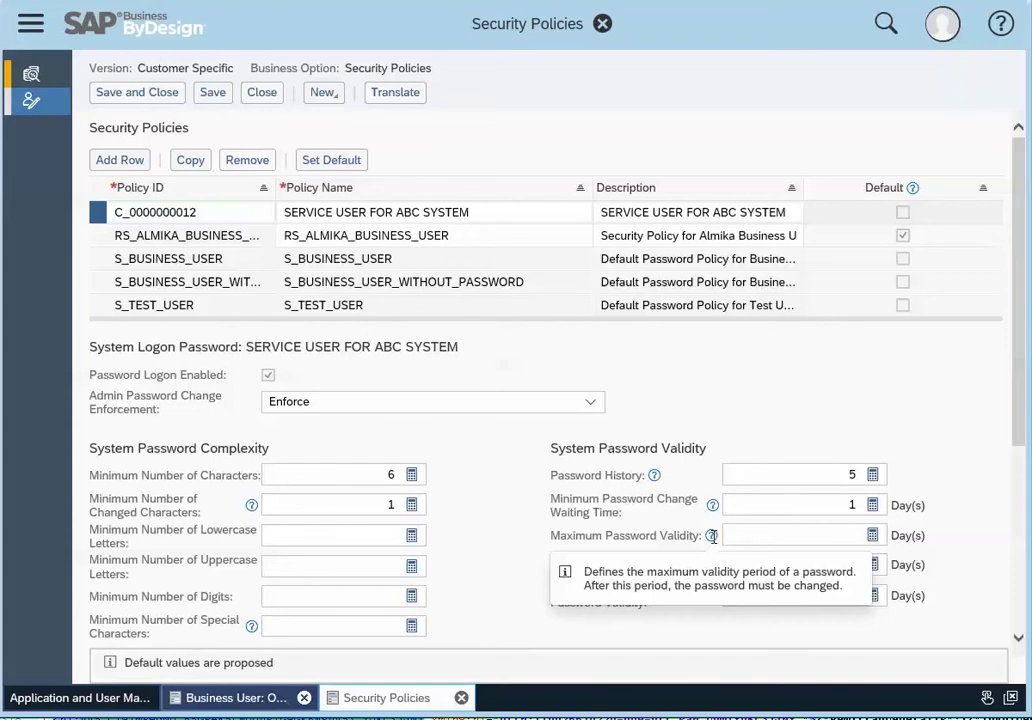
left_click(290, 213)
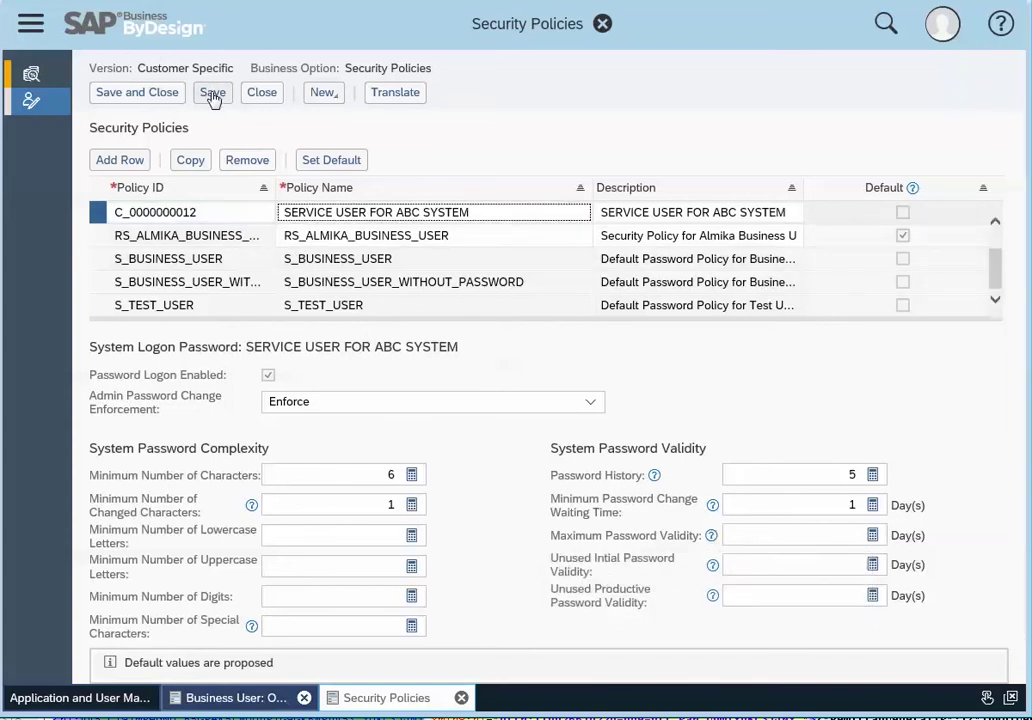
left_click(141, 96)
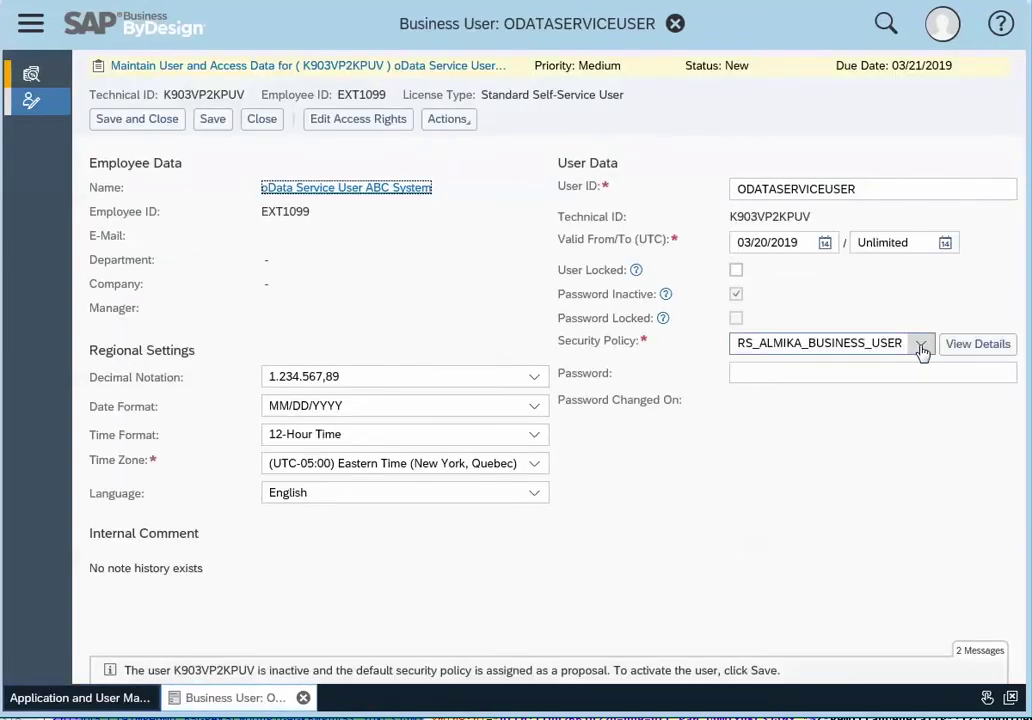
Check the policy choices, save ODATASERVICEUSER, and reopen its attributes for editing.
left_click(920, 345)
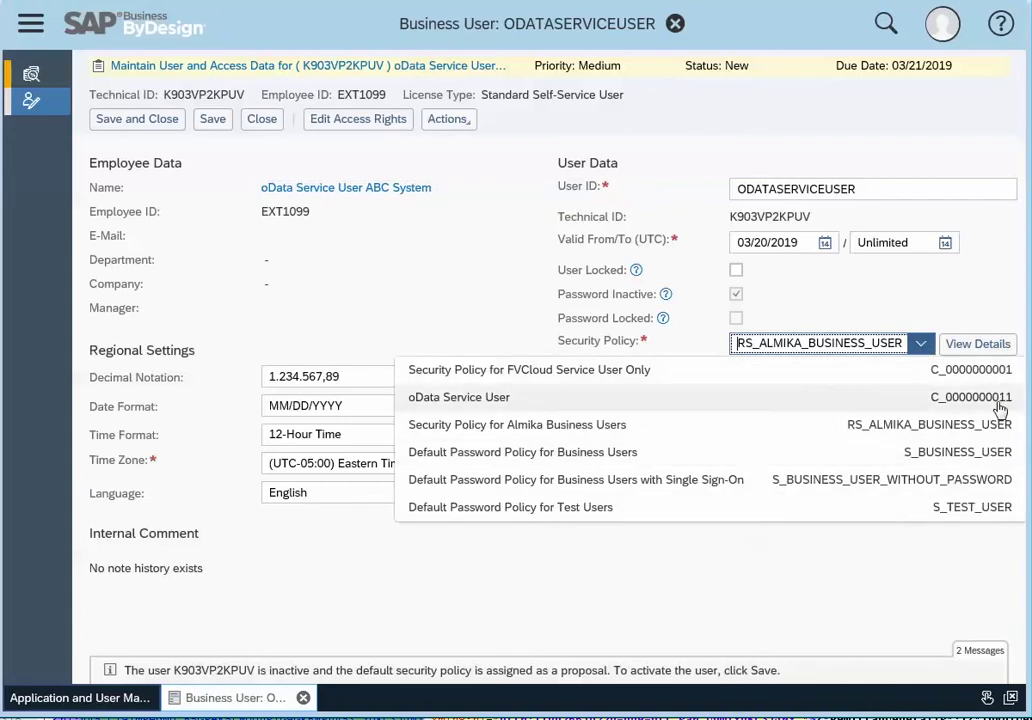
left_click(154, 210)
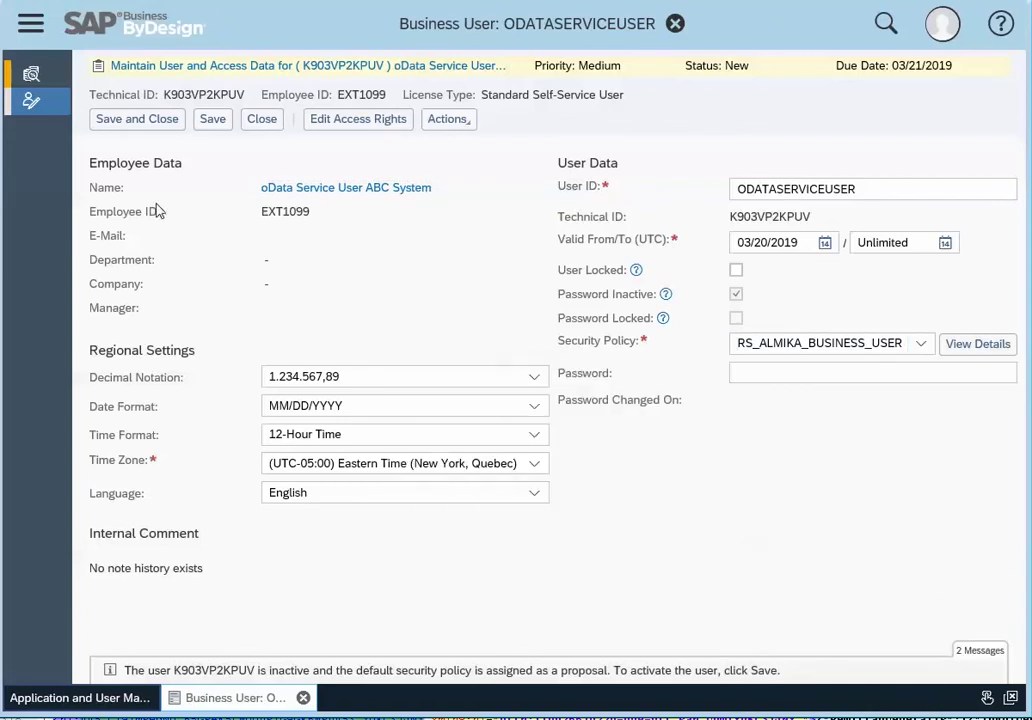
left_click(157, 120)
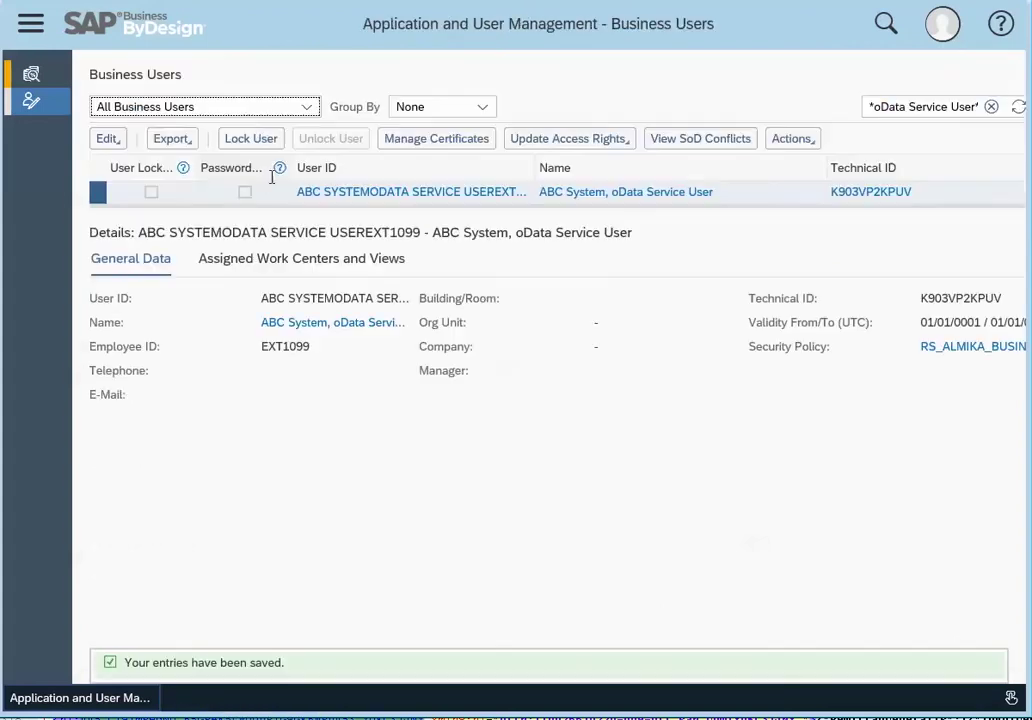
left_click(103, 141)
left_click(112, 166)
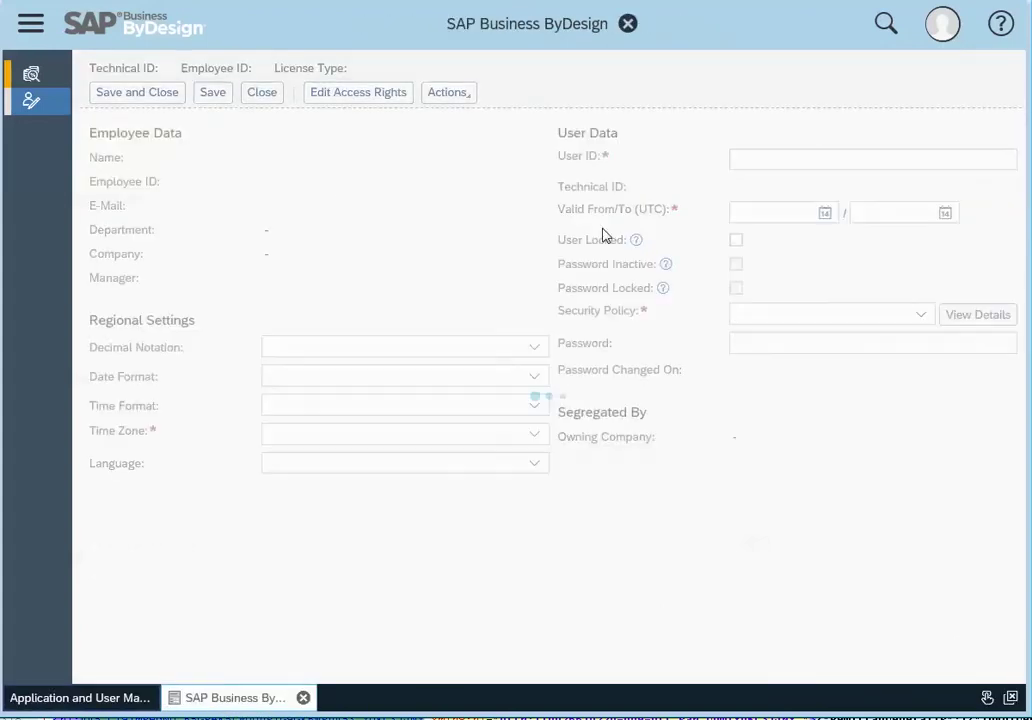
left_click(921, 345)
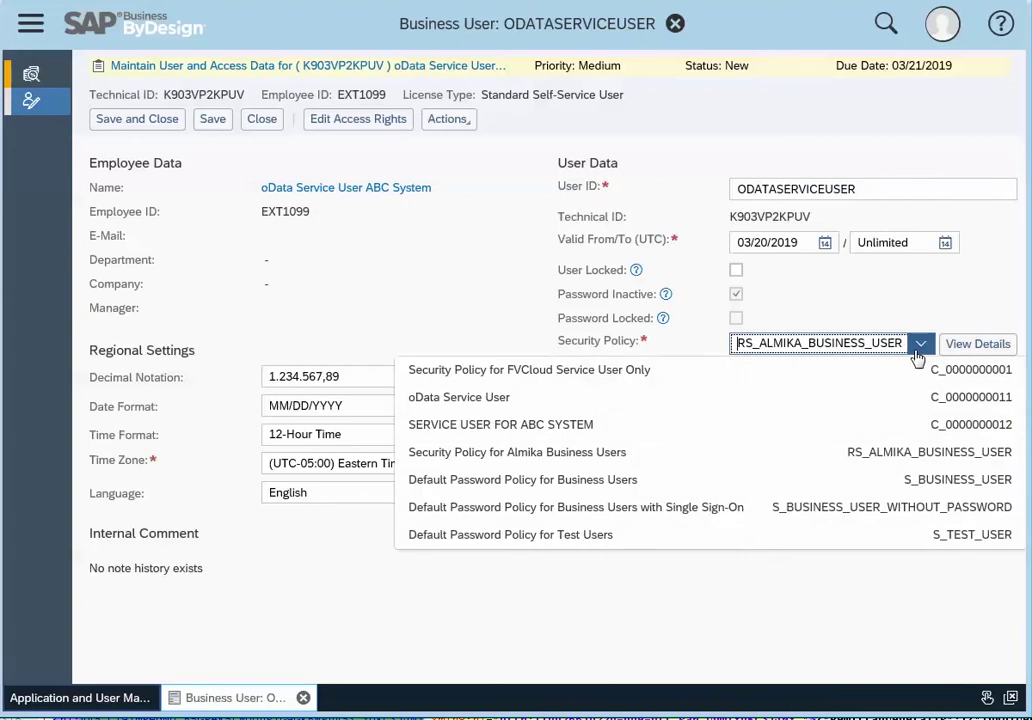
left_click(727, 427)
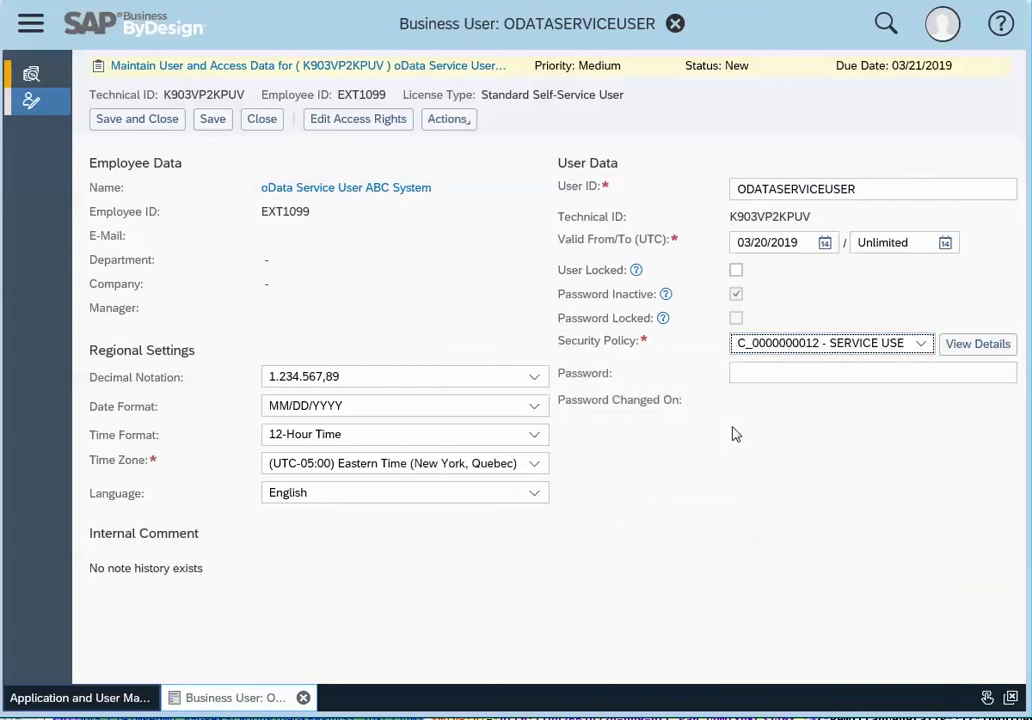
left_click(770, 376)
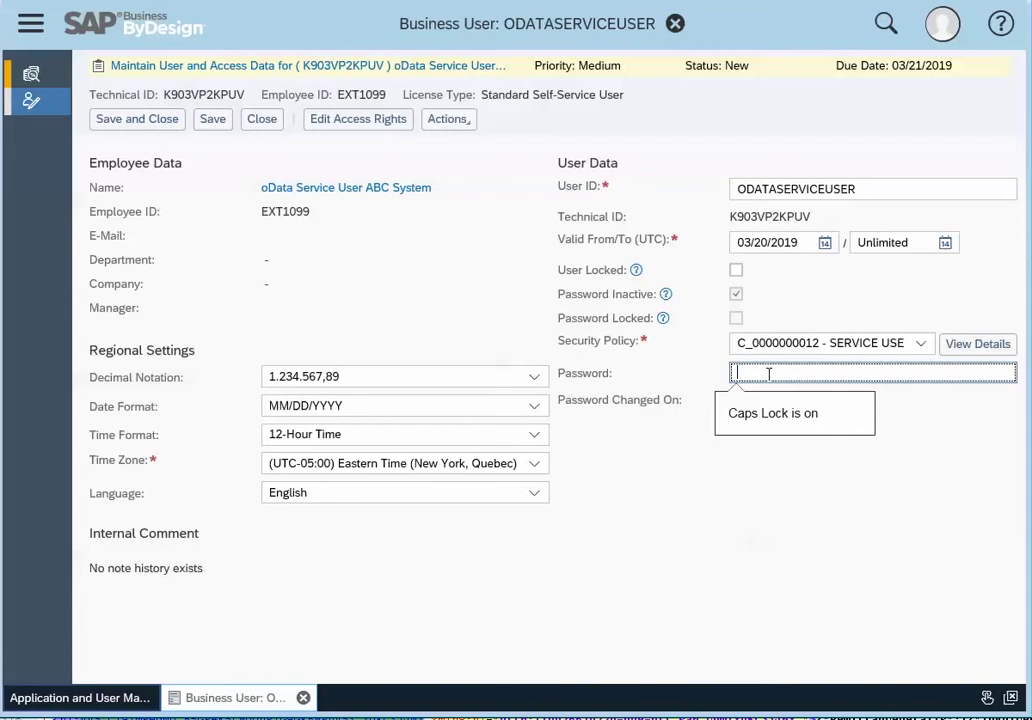
key("Caps_Lock")
type("*******")
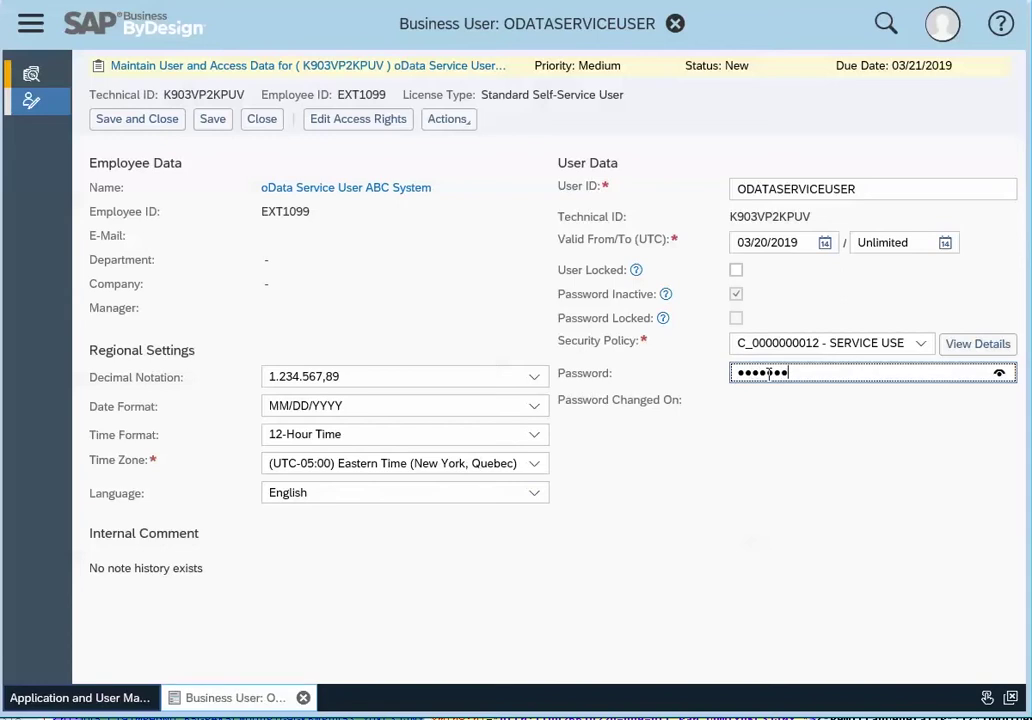
type("*")
Set comma-separated decimal notation, keep MM/DD/YYYY and Eastern Time, and save the user.
left_click(536, 378)
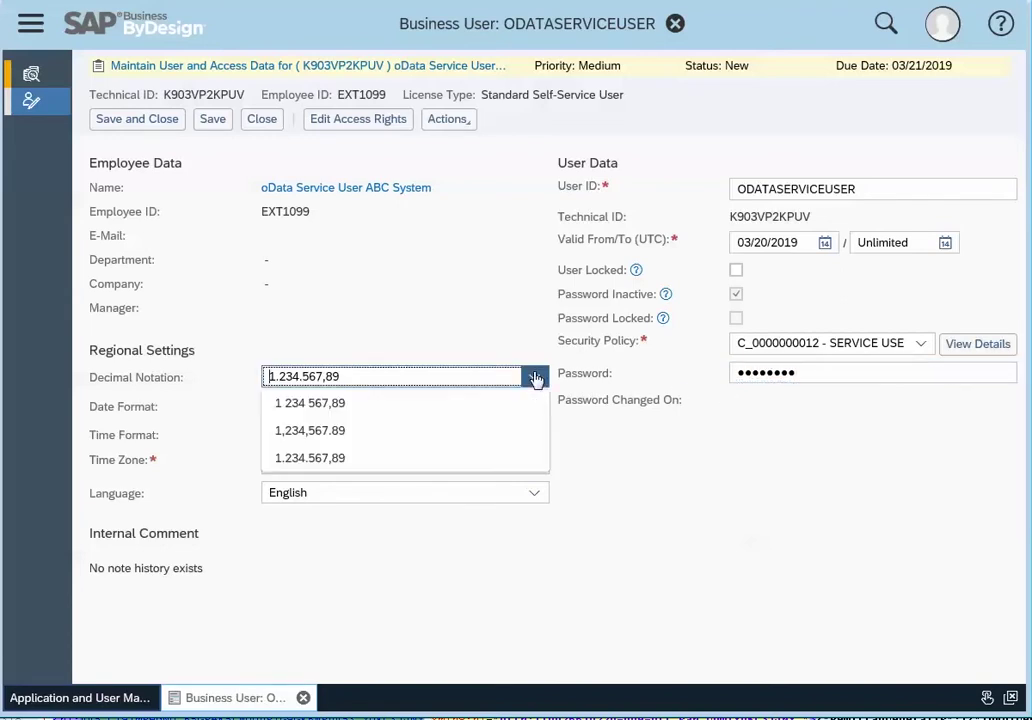
left_click(325, 440)
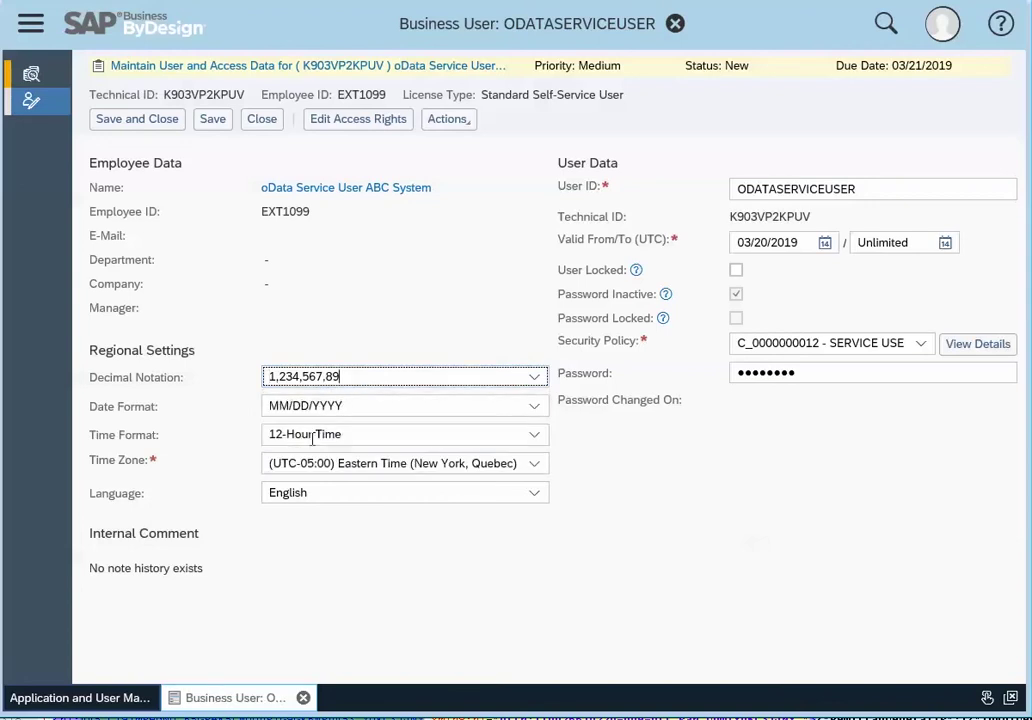
left_click(532, 408)
left_click(532, 408)
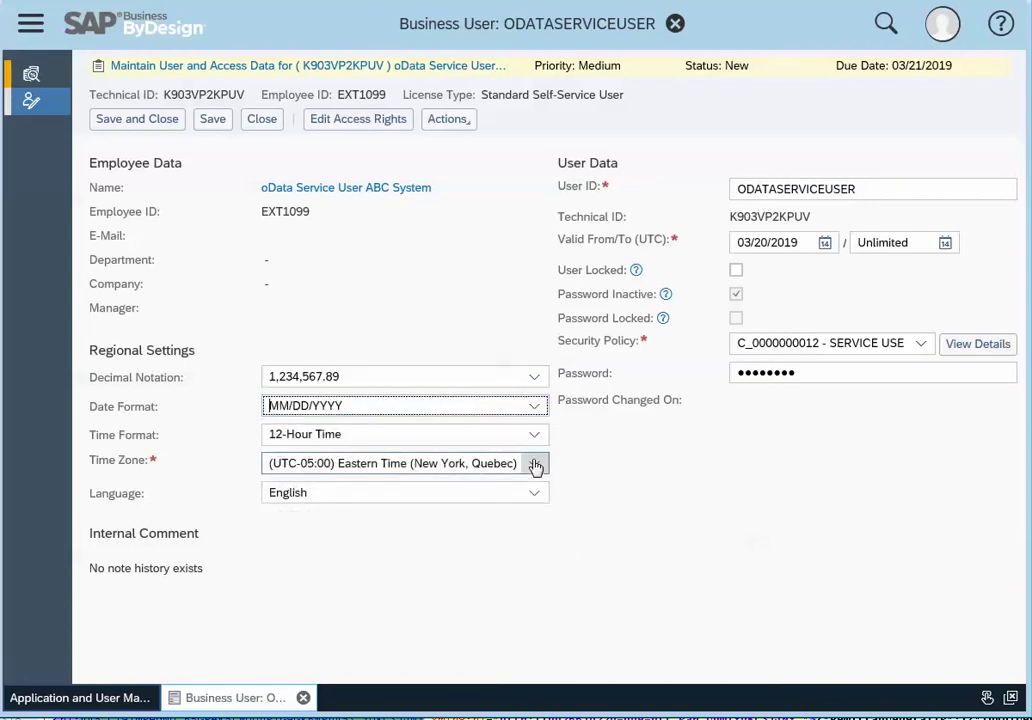
left_click(535, 466)
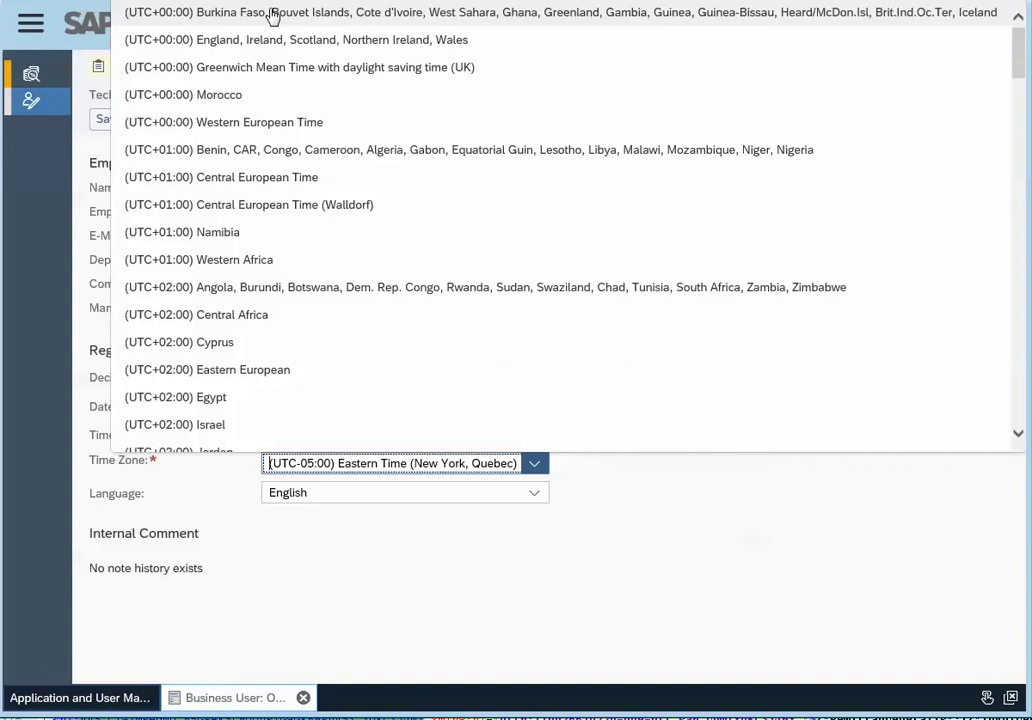
left_click(650, 542)
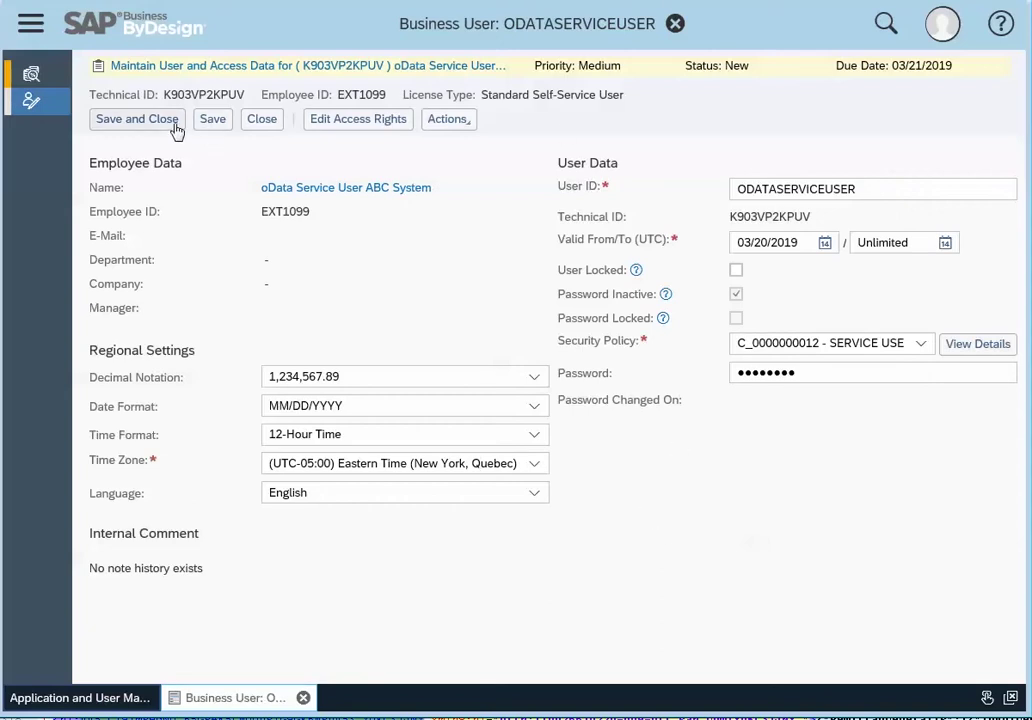
left_click(211, 121)
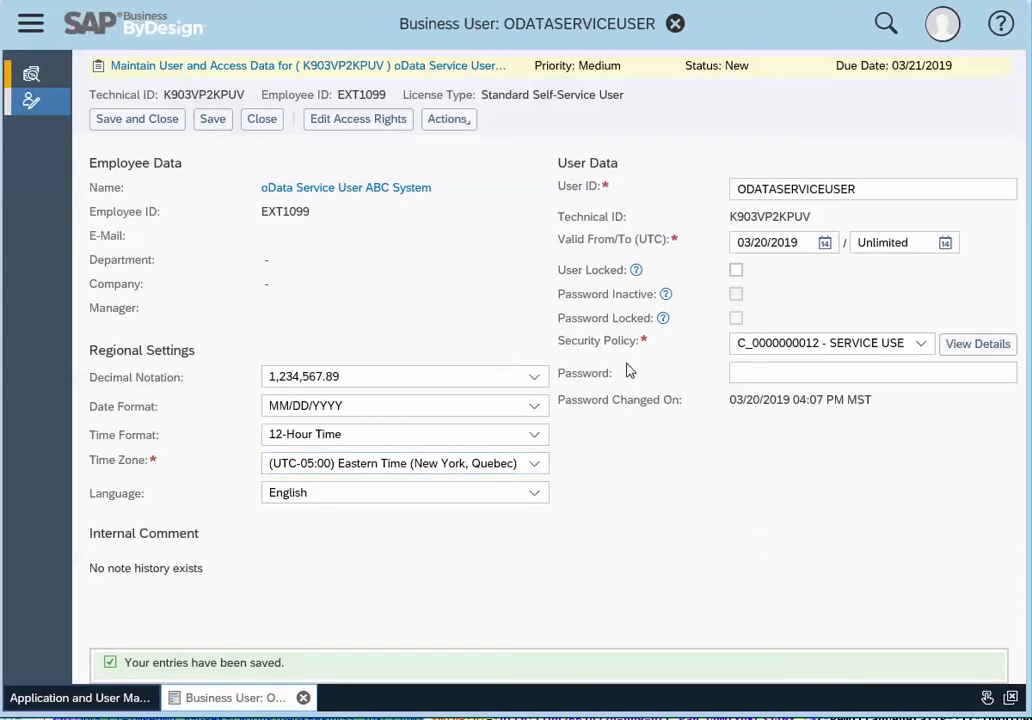
Open Edit Access Rights on the Work Center and View Assignment tab.
left_click(372, 128)
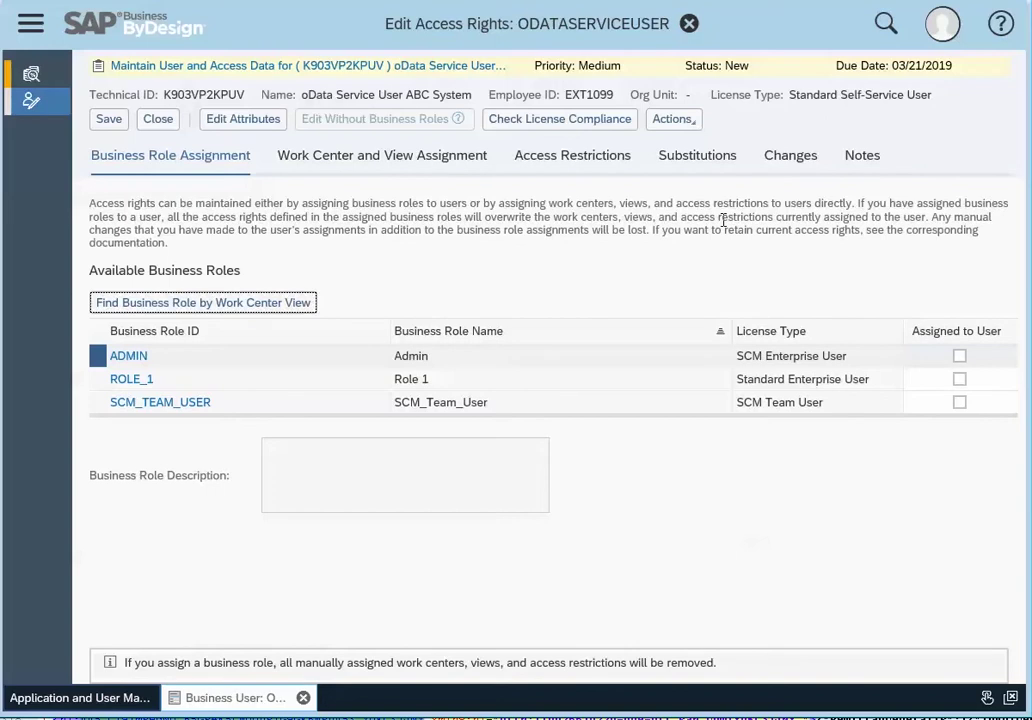
left_click(372, 160)
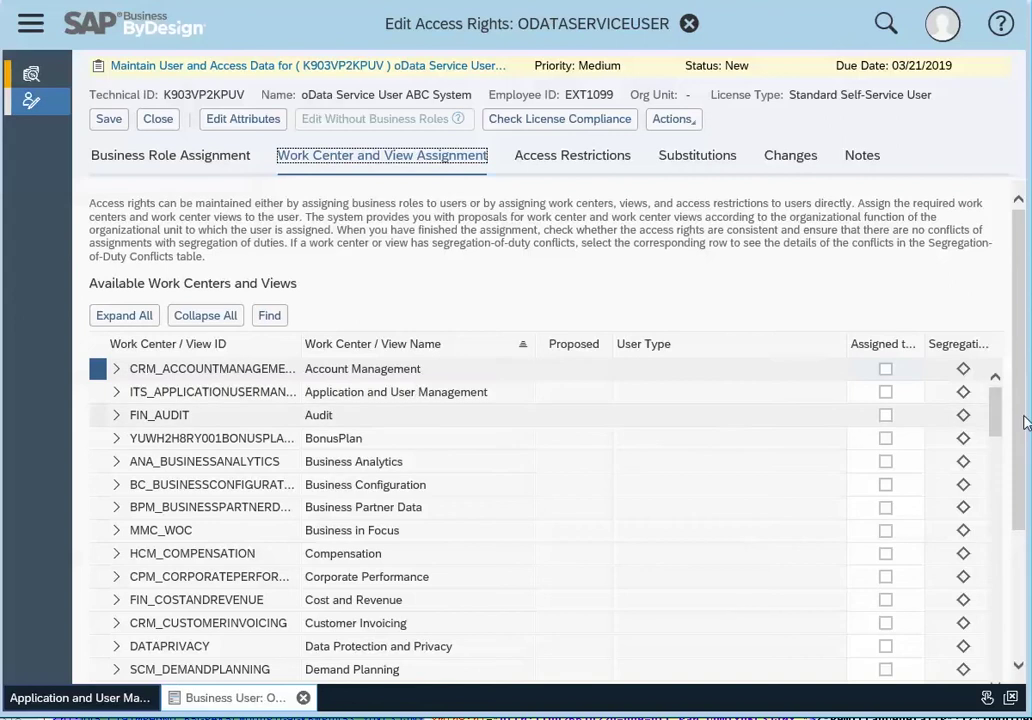
Assign the FIN_GENERALLEDGER General Ledger work center to the user.
scroll(1017, 492, "down", 1)
scroll(1016, 500, "down", 2)
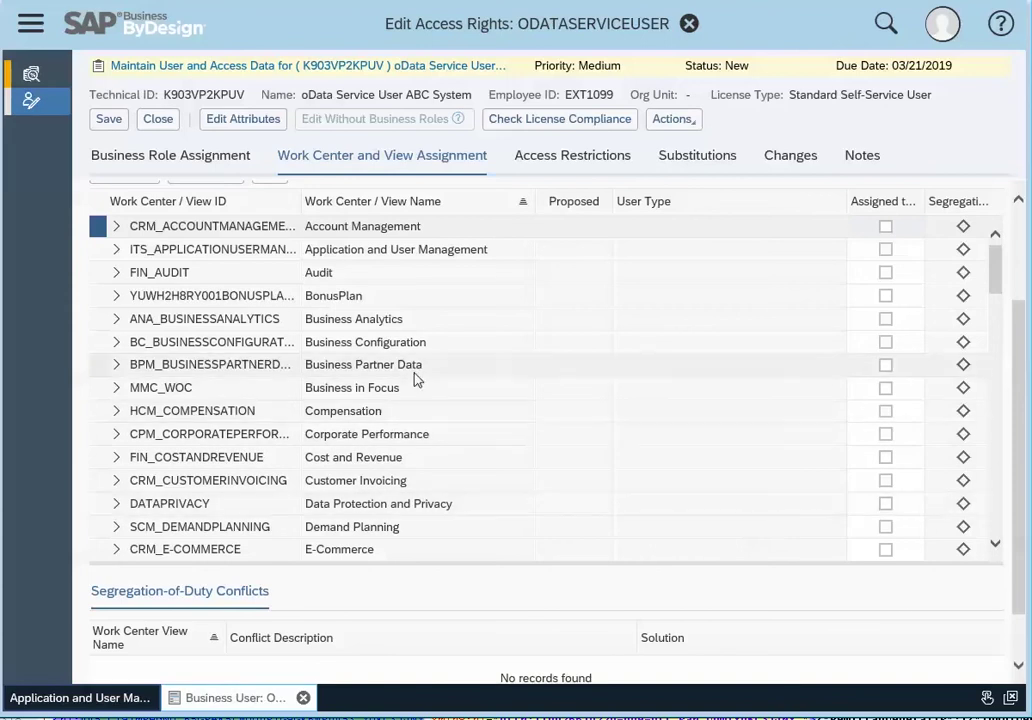
scroll(495, 485, "down", 1)
scroll(495, 485, "down", 4)
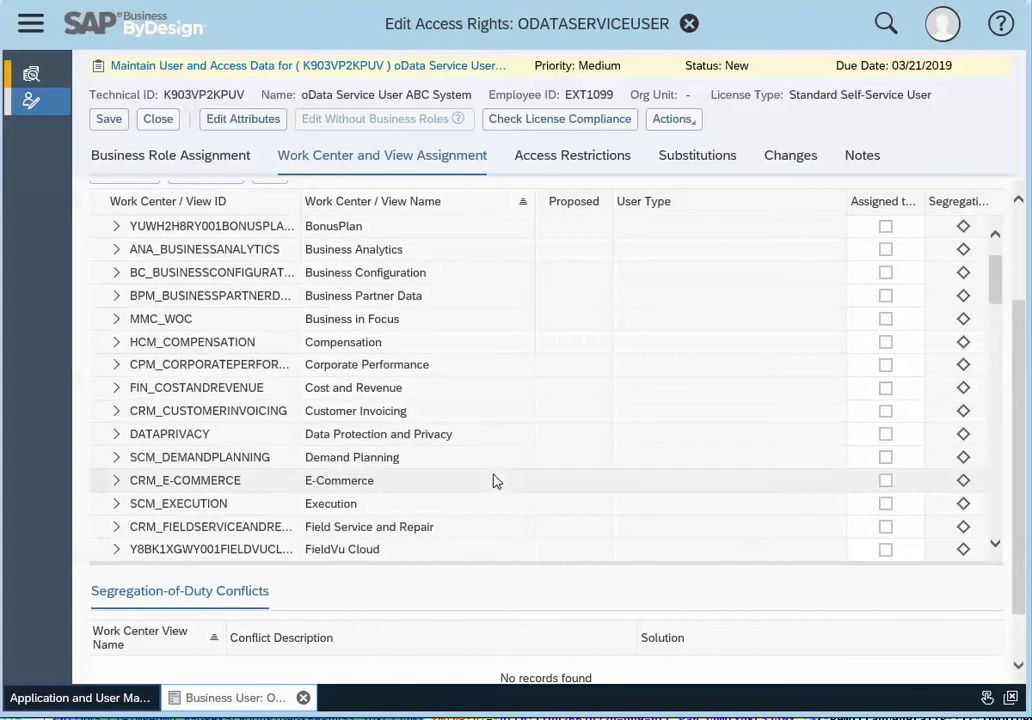
scroll(490, 480, "down", 1)
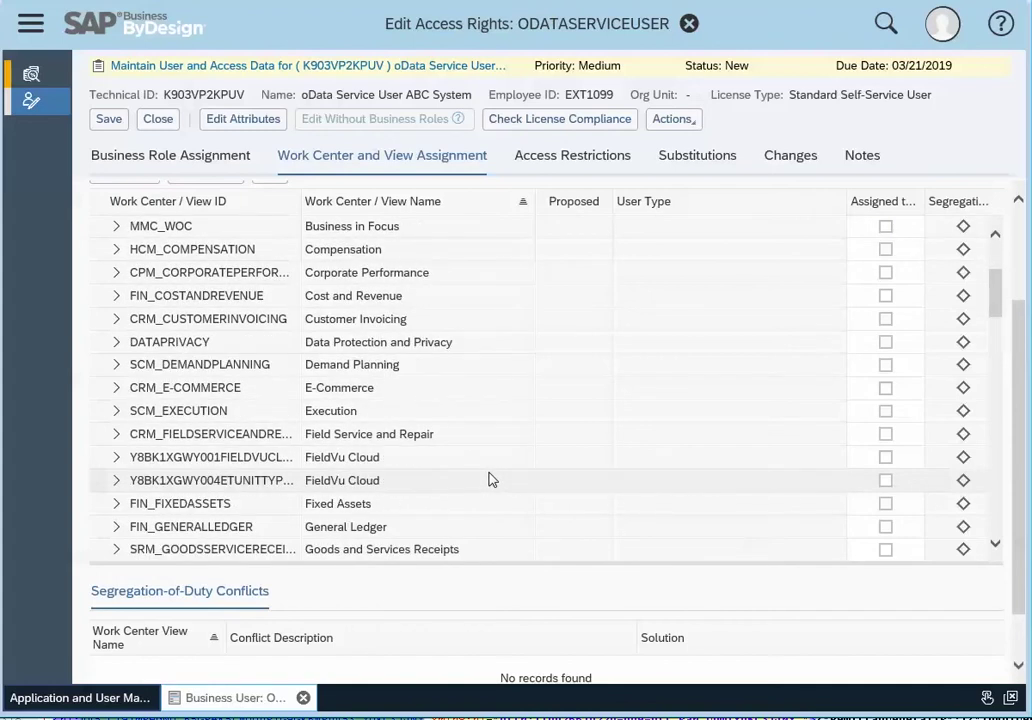
scroll(490, 484, "down", 1)
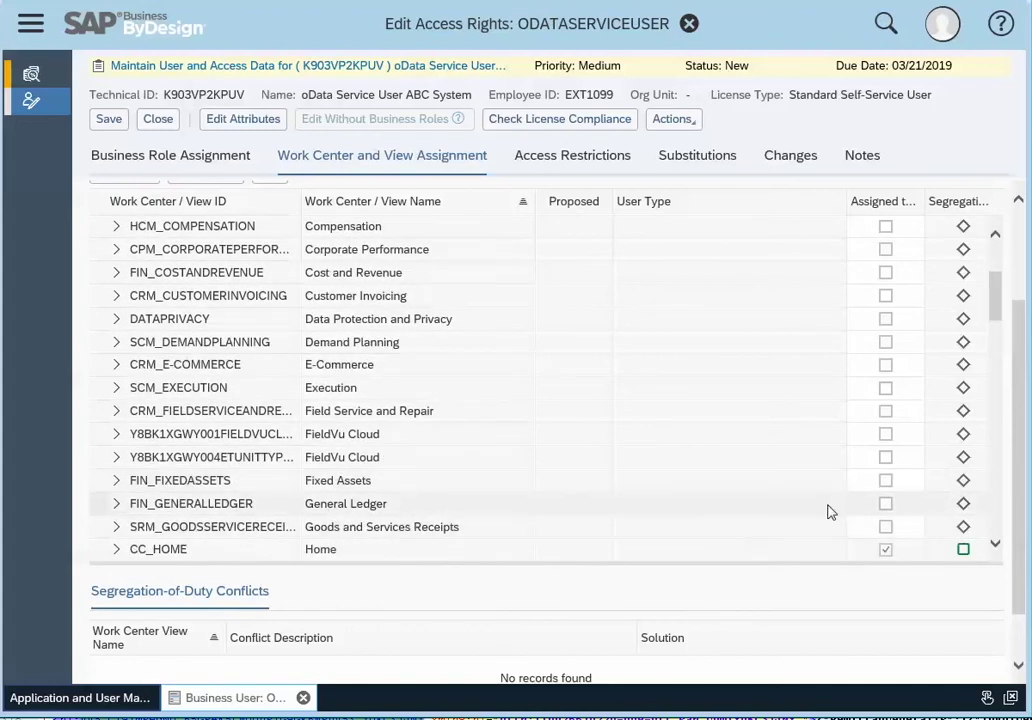
left_click(886, 504)
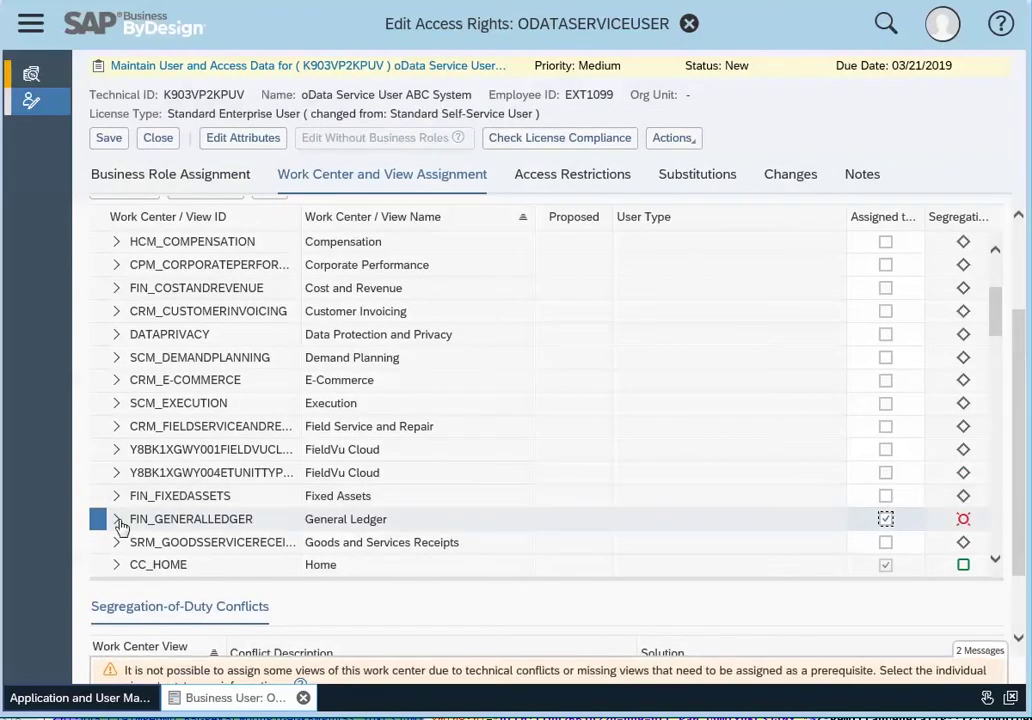
Expand General Ledger's views, check Balance Carryforward, and show their access restrictions.
left_click(117, 521)
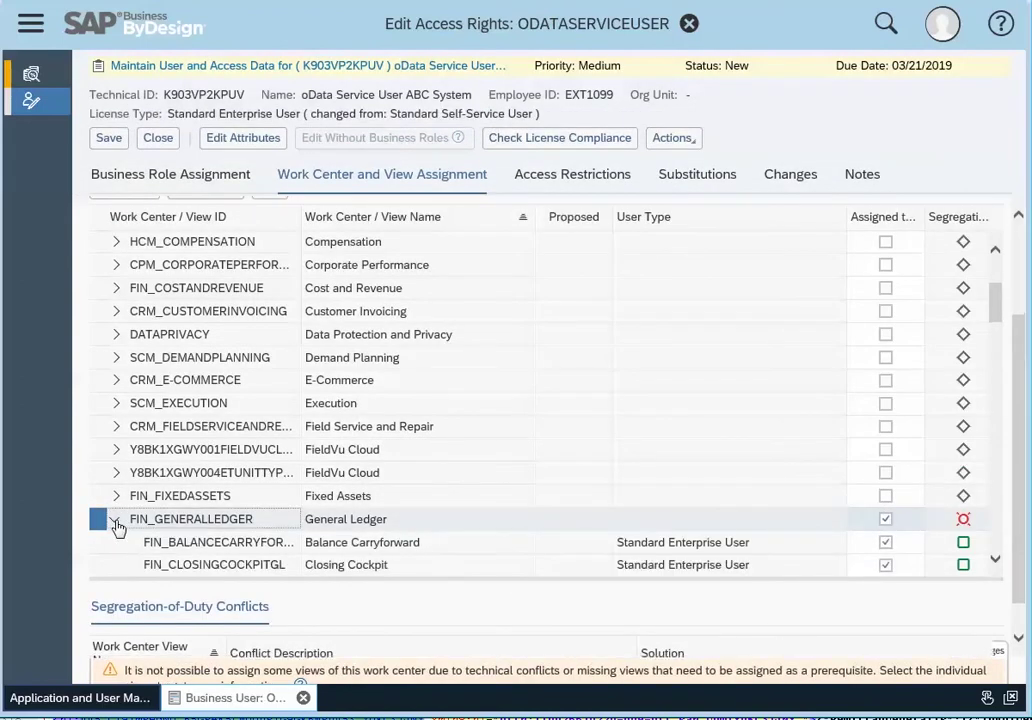
left_click_drag(1021, 360, 1022, 365)
scroll(1021, 365, "down", 2)
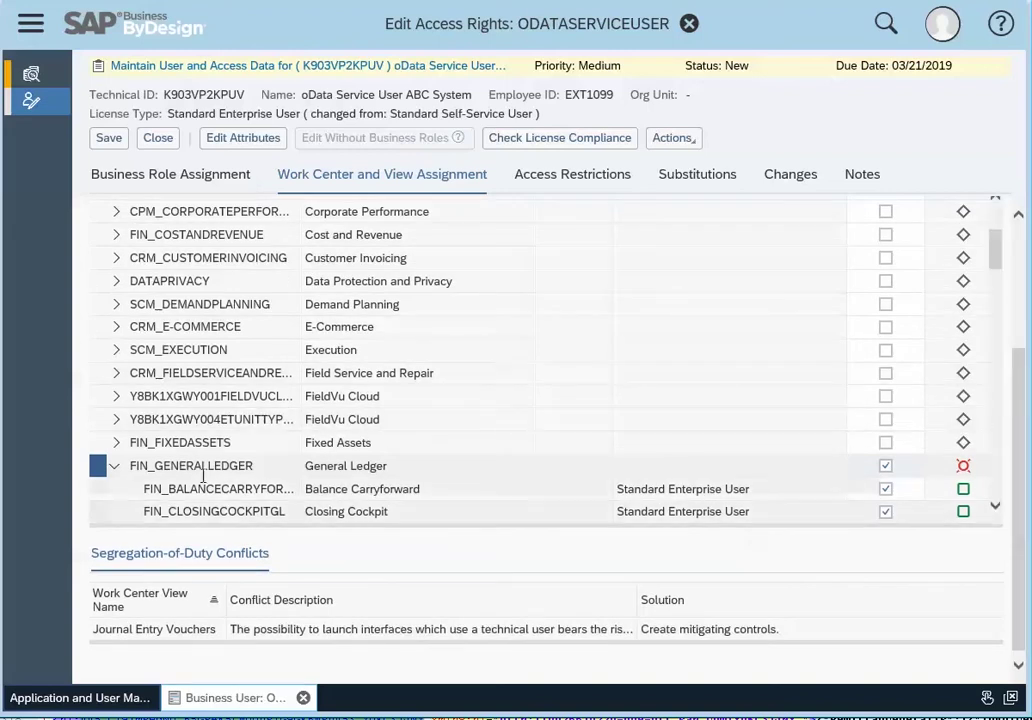
left_click(203, 488)
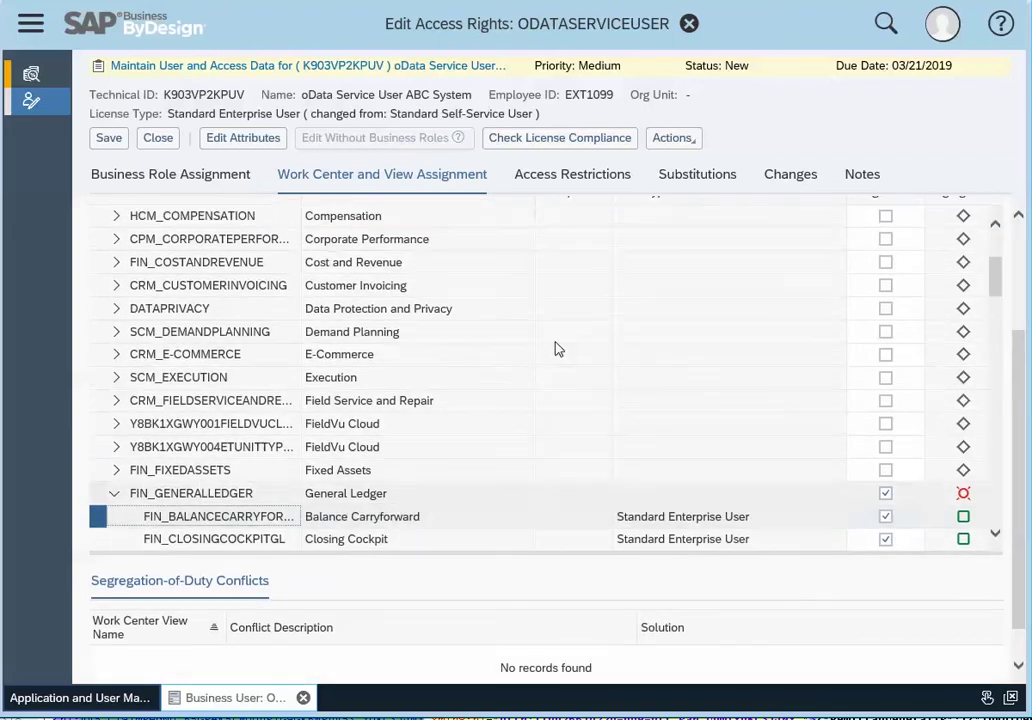
left_click(615, 184)
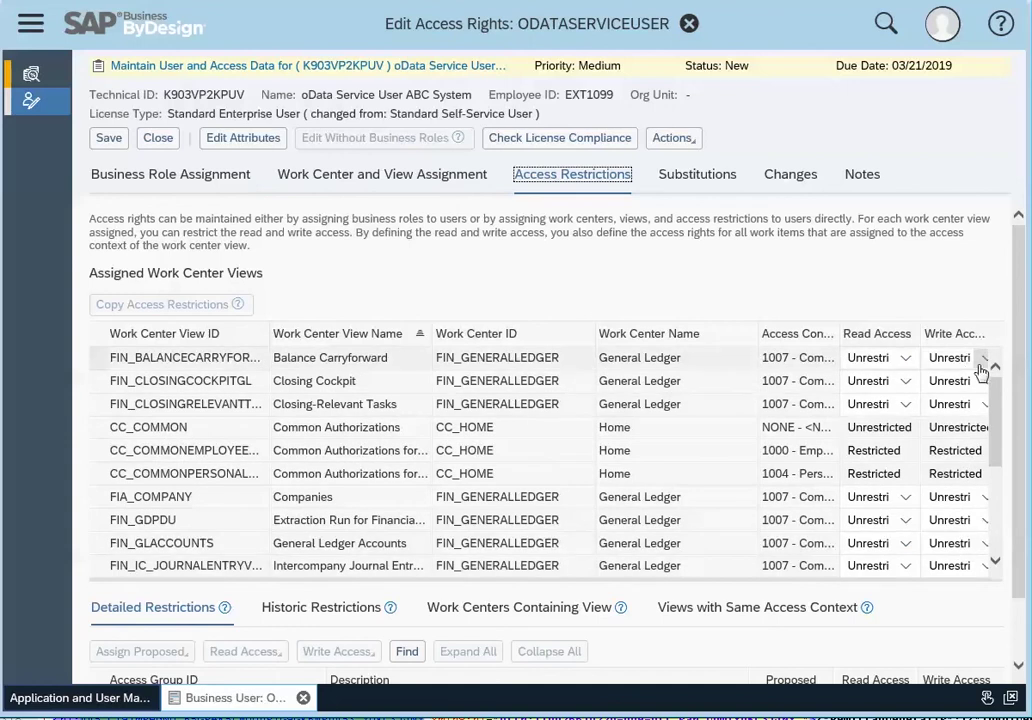
Keep Balance Carryforward write access at Unrestricted and review the remaining General Ledger views.
left_click(981, 366)
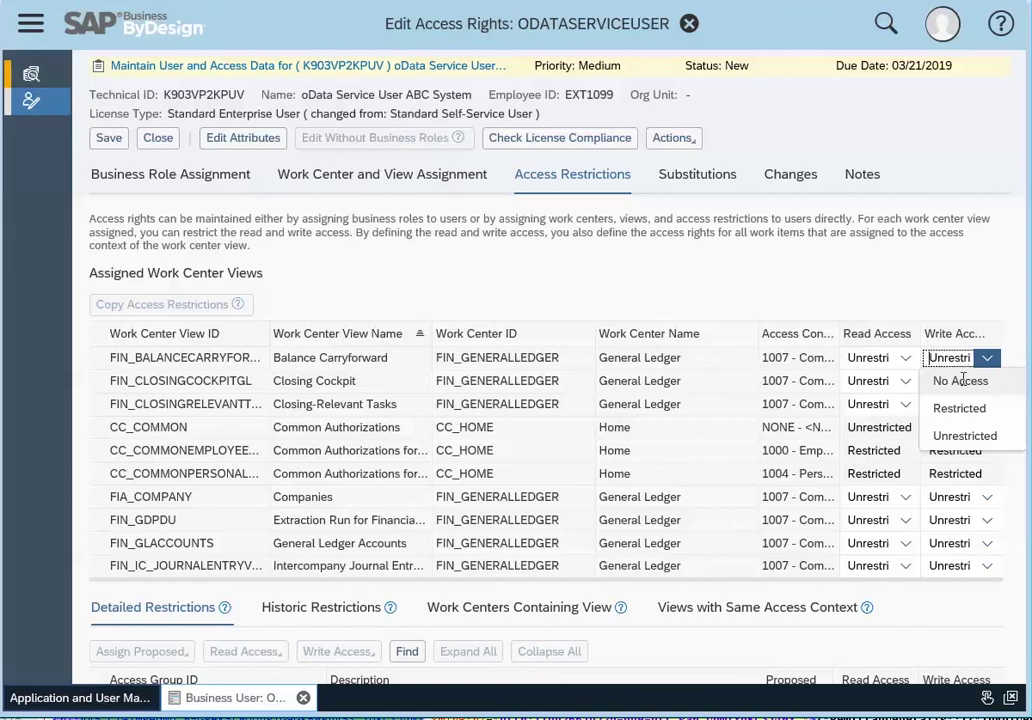
left_click(957, 274)
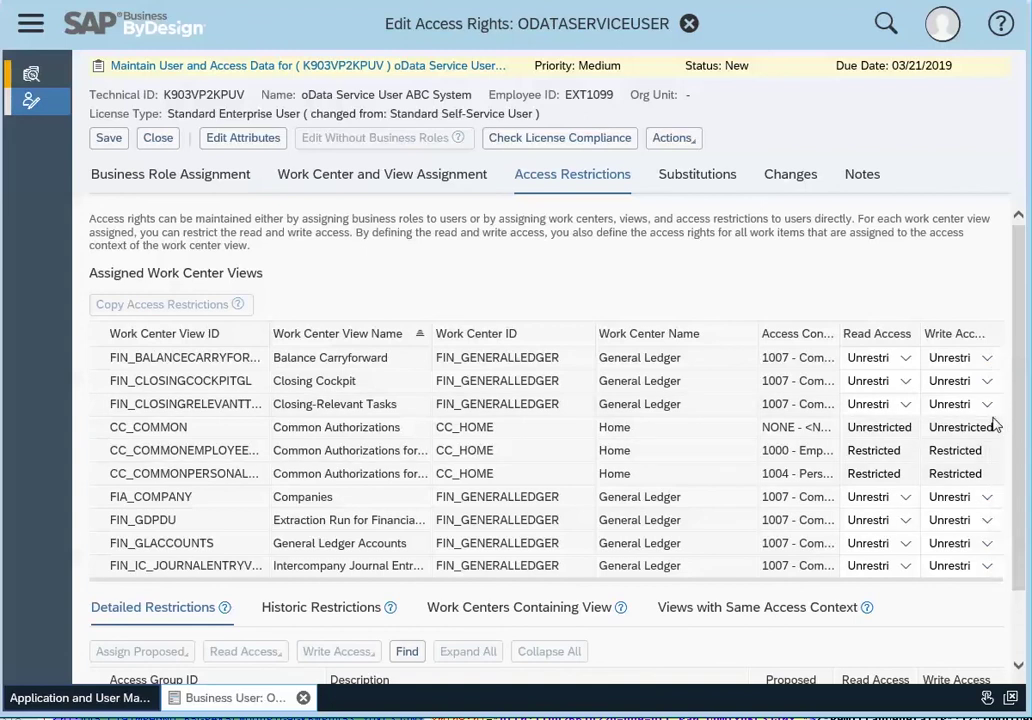
mouse_move(1000, 404)
left_click_drag(1000, 404, 995, 558)
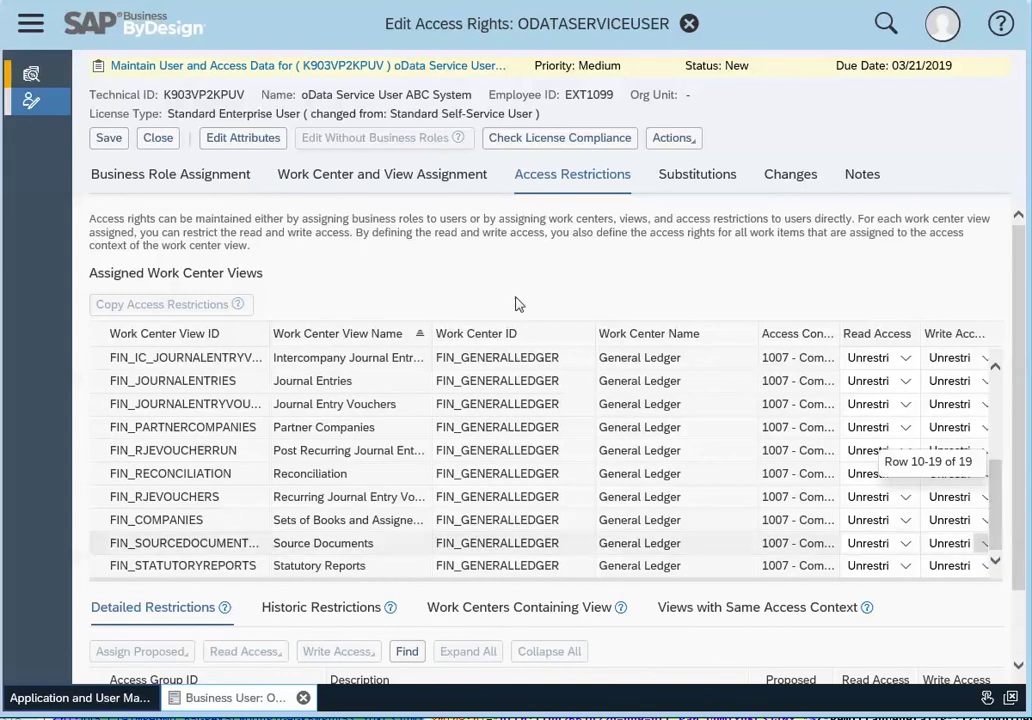
Return to the Work Center and View Assignment list to check the General Ledger views.
left_click(442, 180)
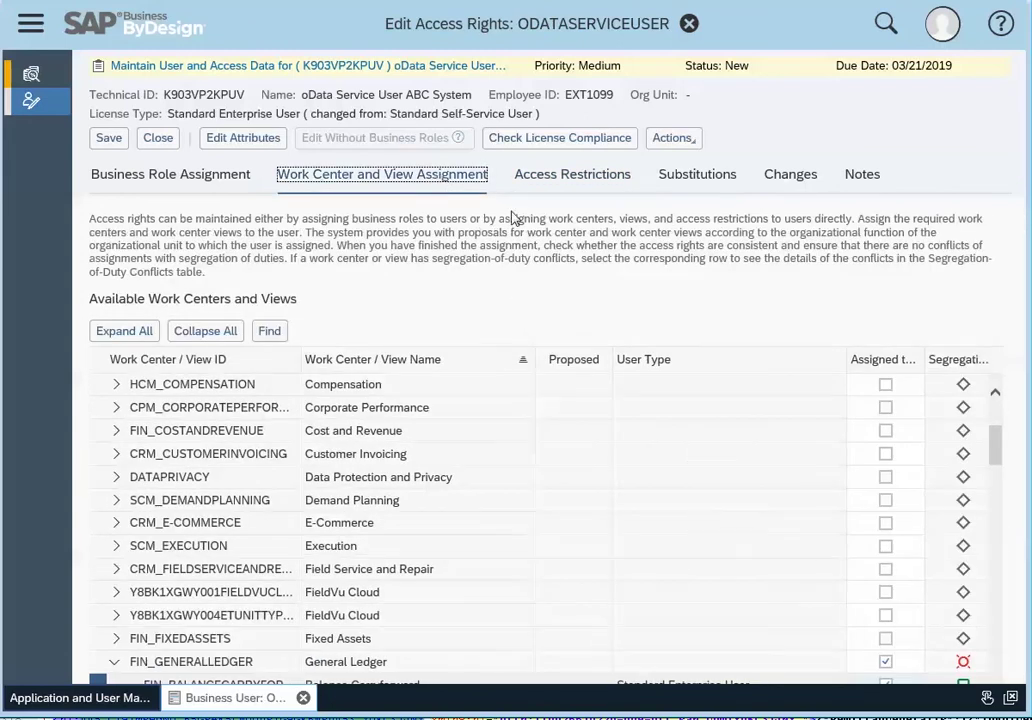
double_click(588, 25)
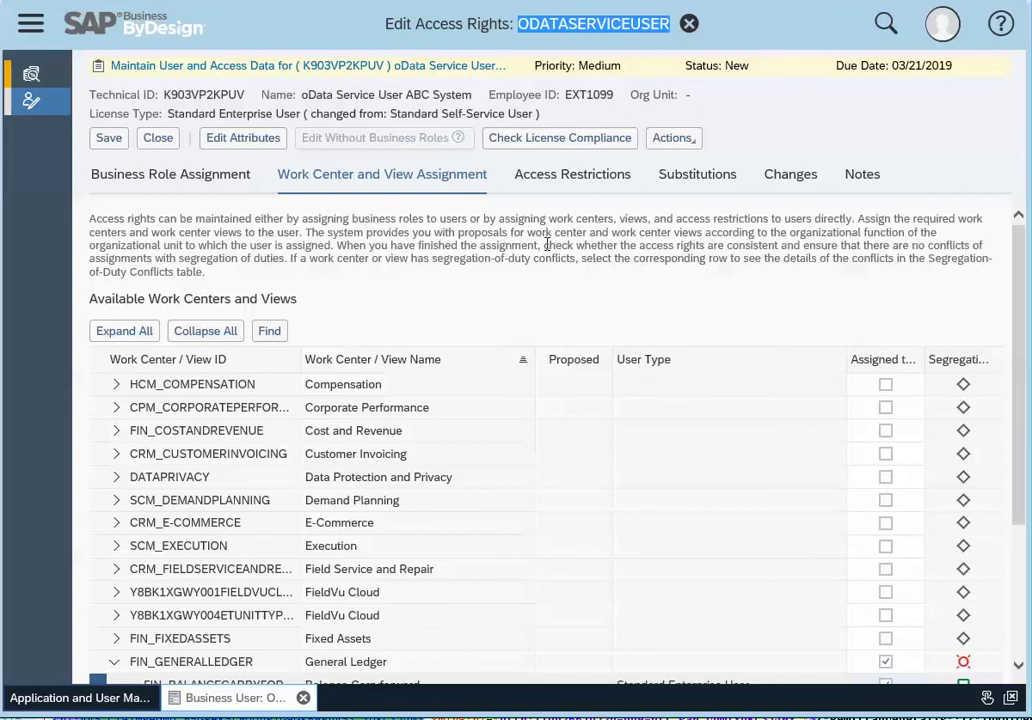
left_click_drag(1020, 438, 1012, 546)
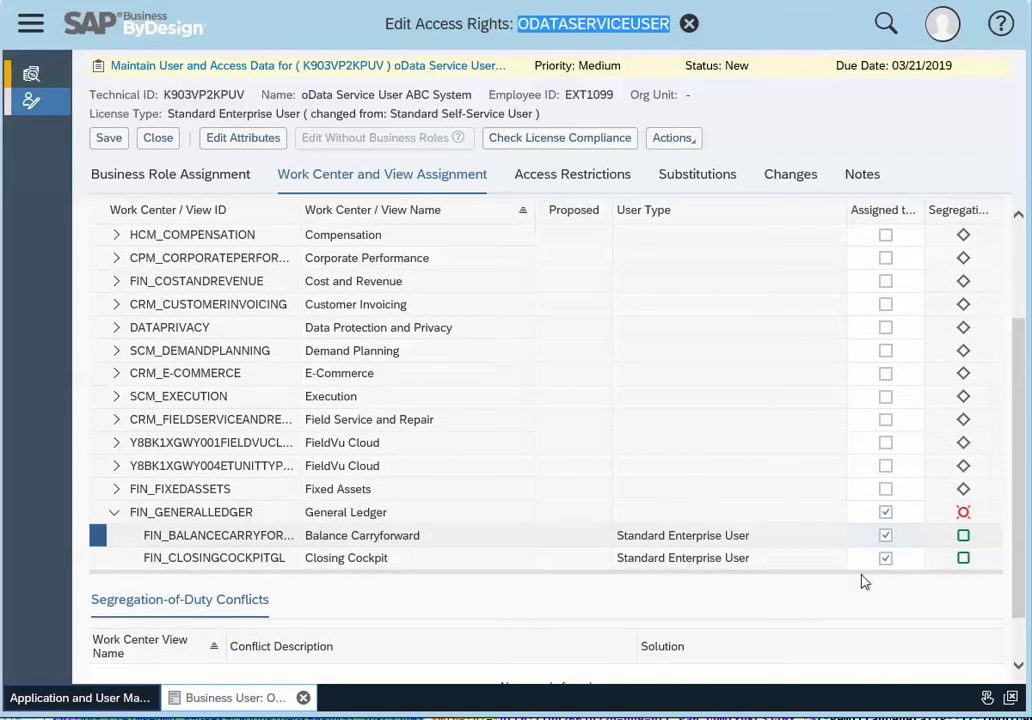
Save ODATASERVICEUSER's General Ledger access rights from Access Restrictions and confirm the changes.
left_click(628, 178)
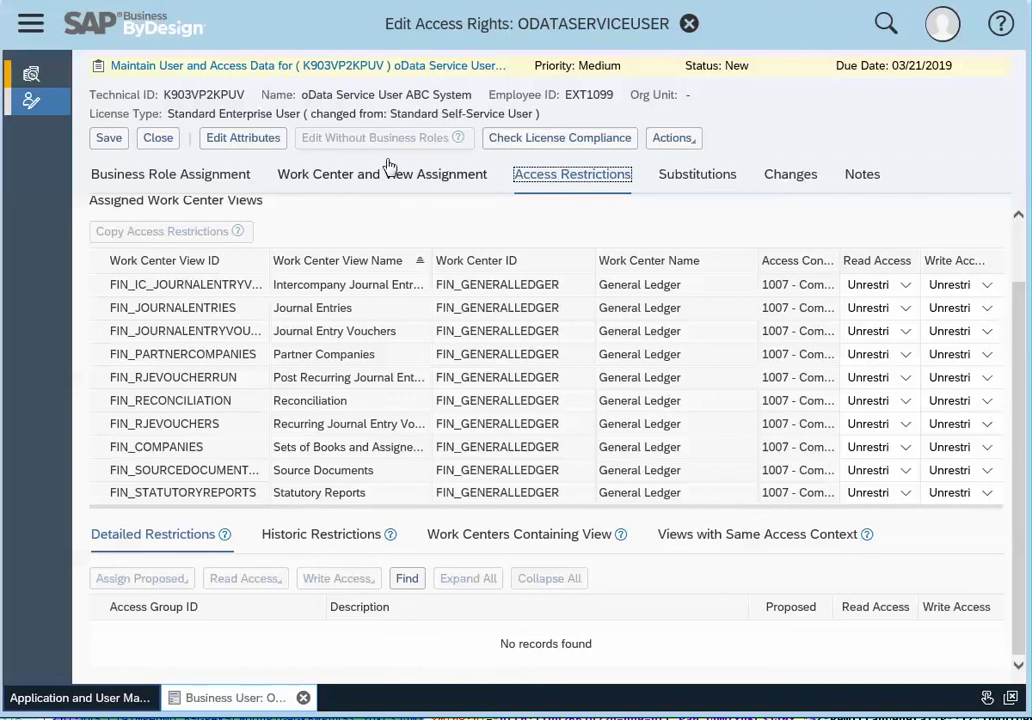
left_click(110, 140)
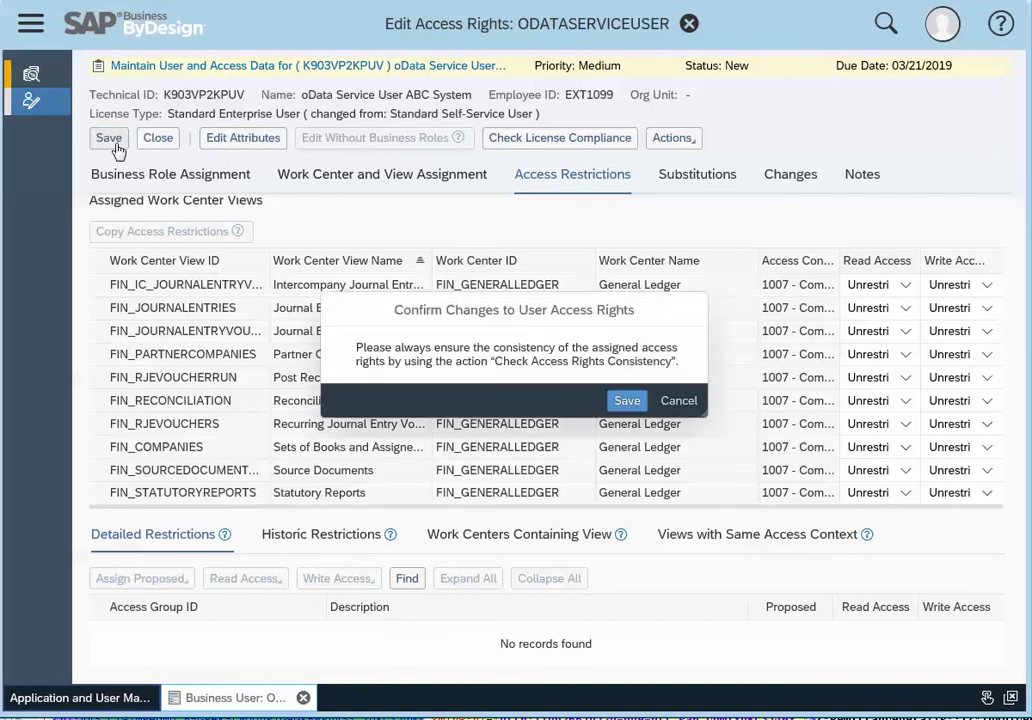
left_click(627, 401)
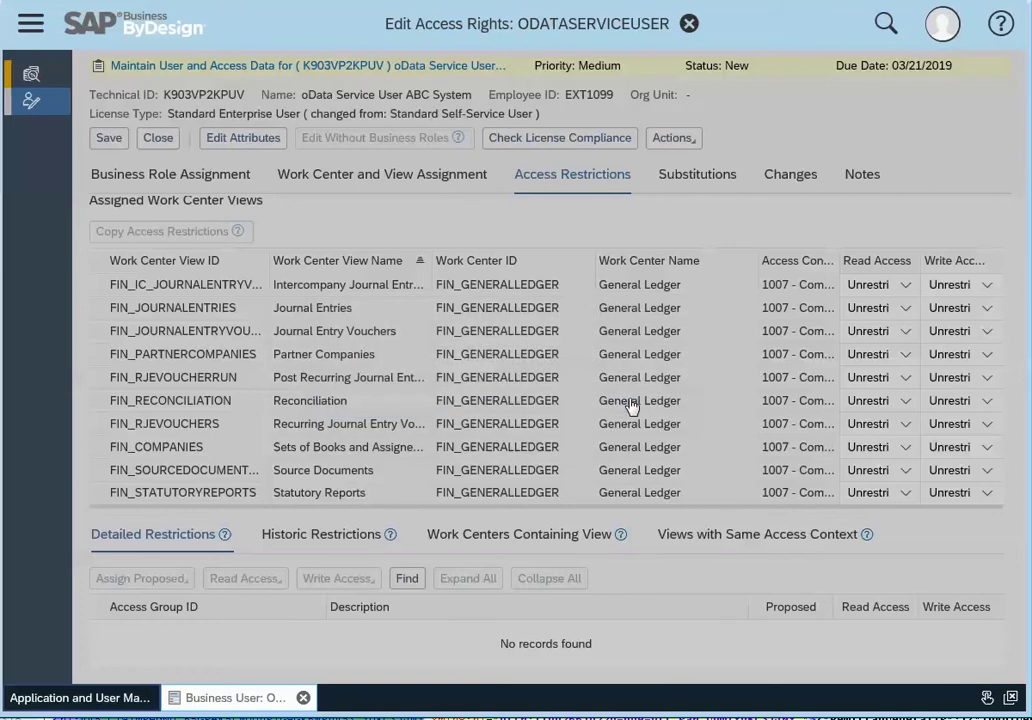